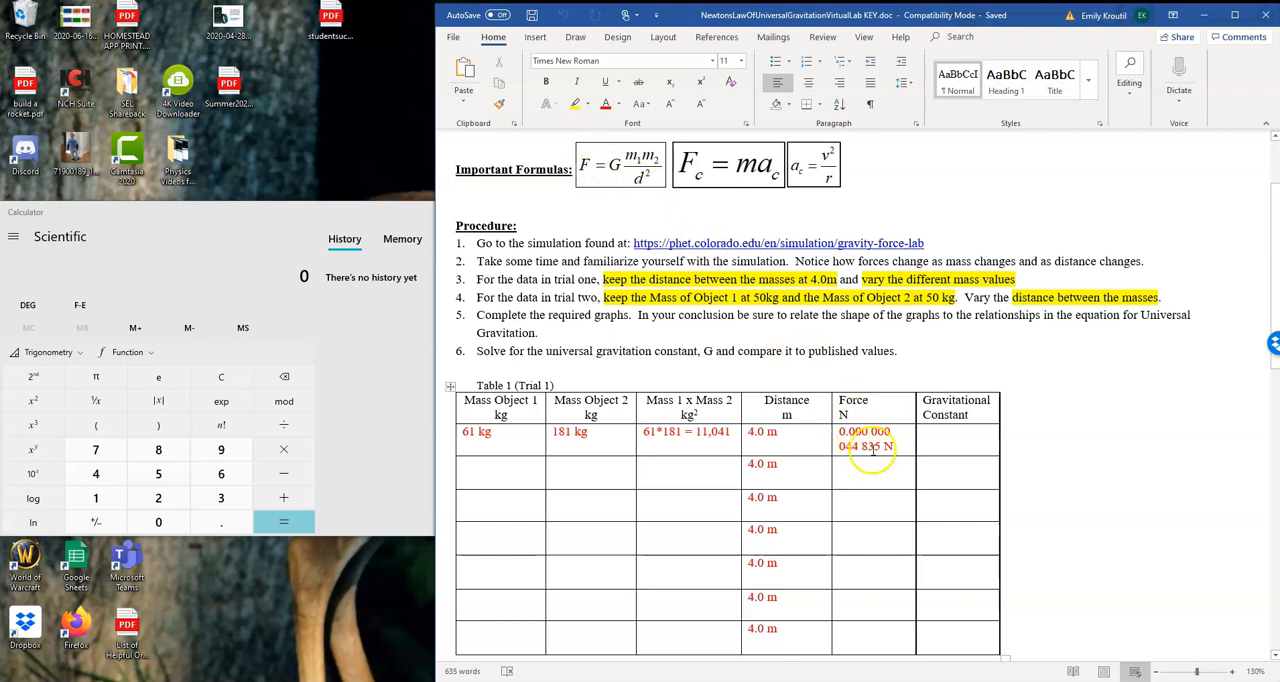
# Add three blank lines between procedure item 6 and Table 1, and set the font color to red
pyautogui.click(949, 440)
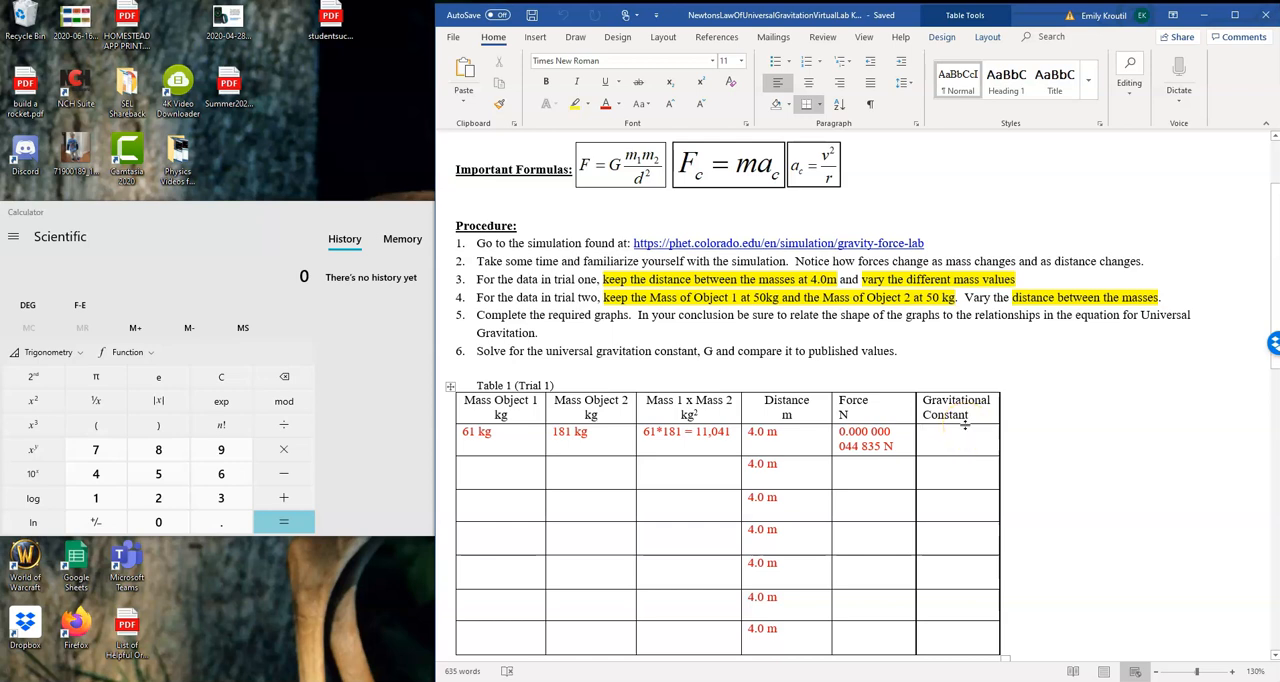
pyautogui.click(616, 166)
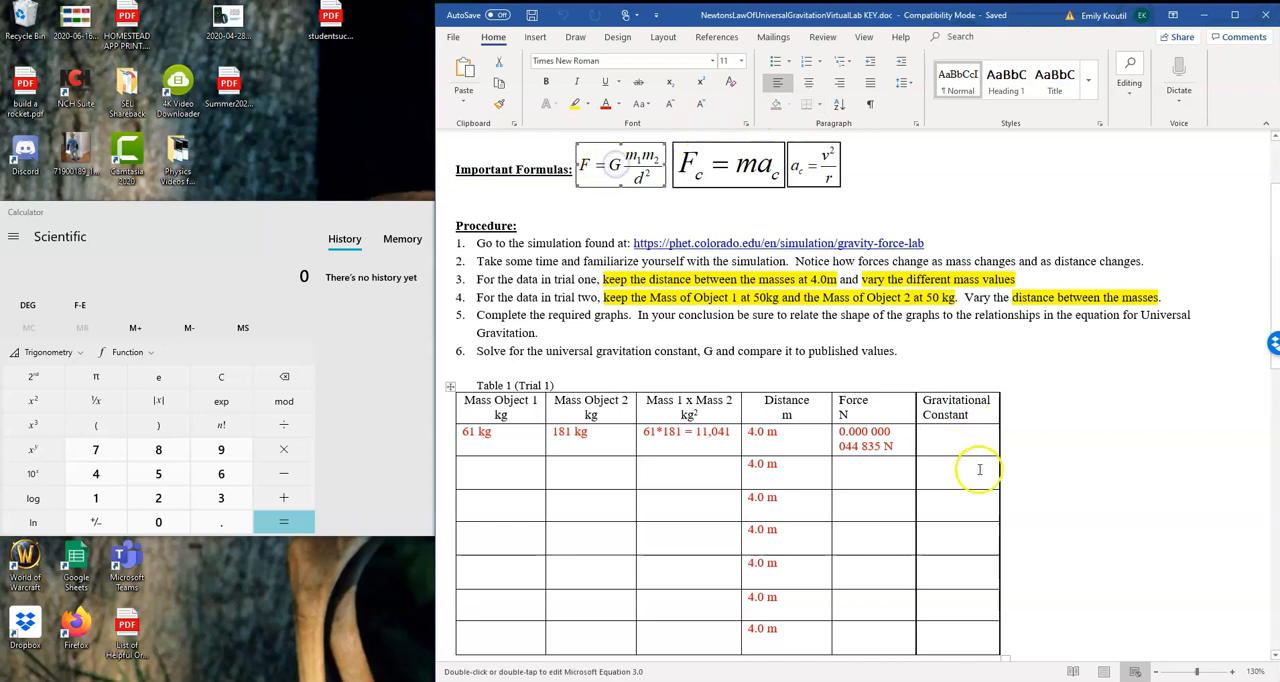
pyautogui.click(916, 355)
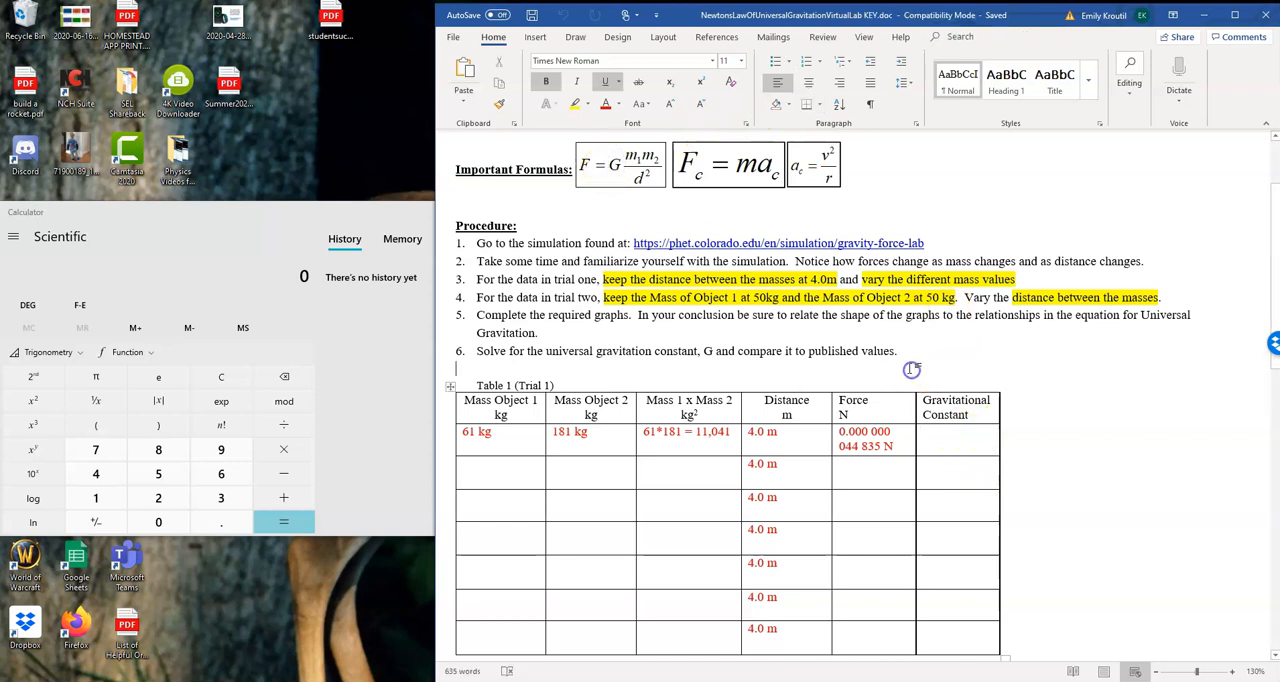
pyautogui.press('Return')
pyautogui.press('Return')
pyautogui.press('Return')
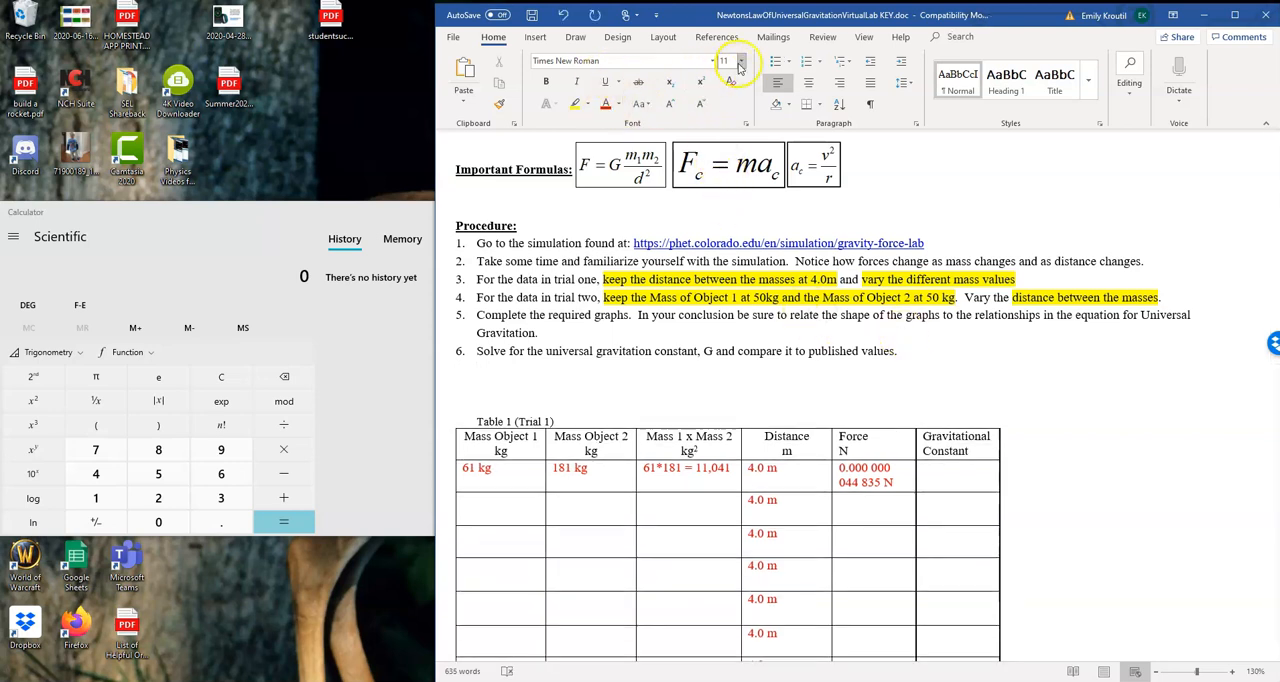
pyautogui.click(608, 104)
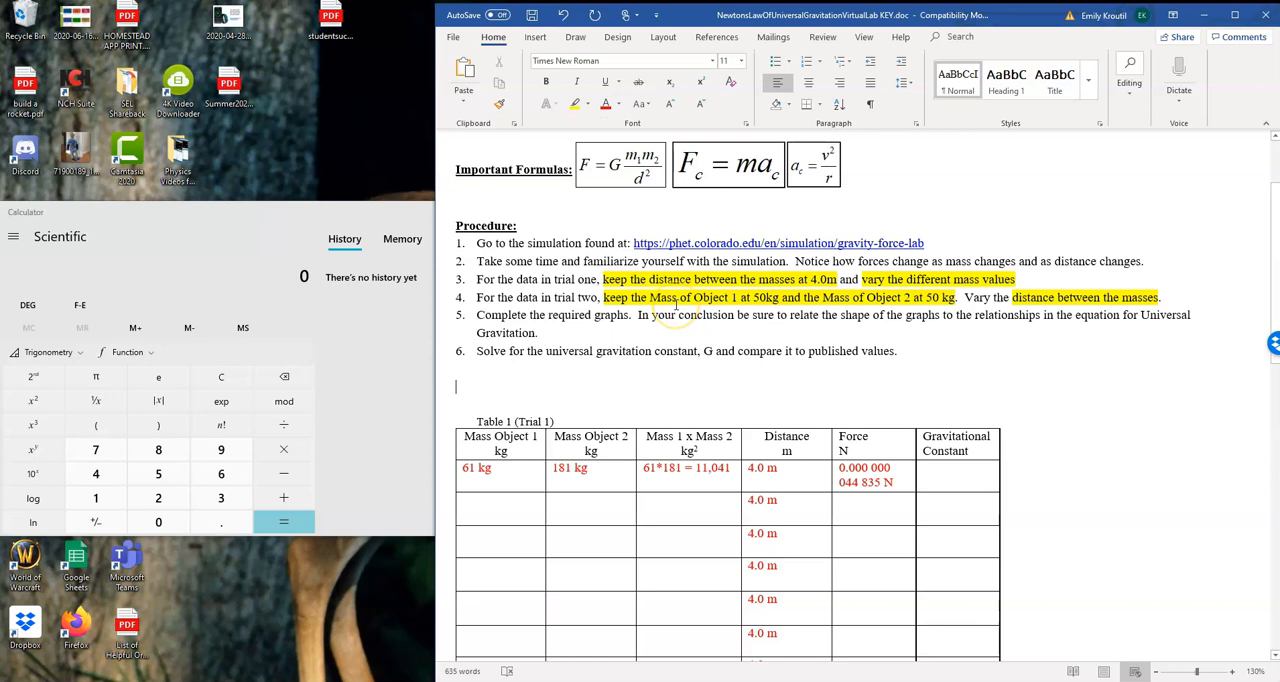
# Write the gravitation formula F = G ((m1m2)/(d^2)) in red above Table 1
pyautogui.write('F = ')
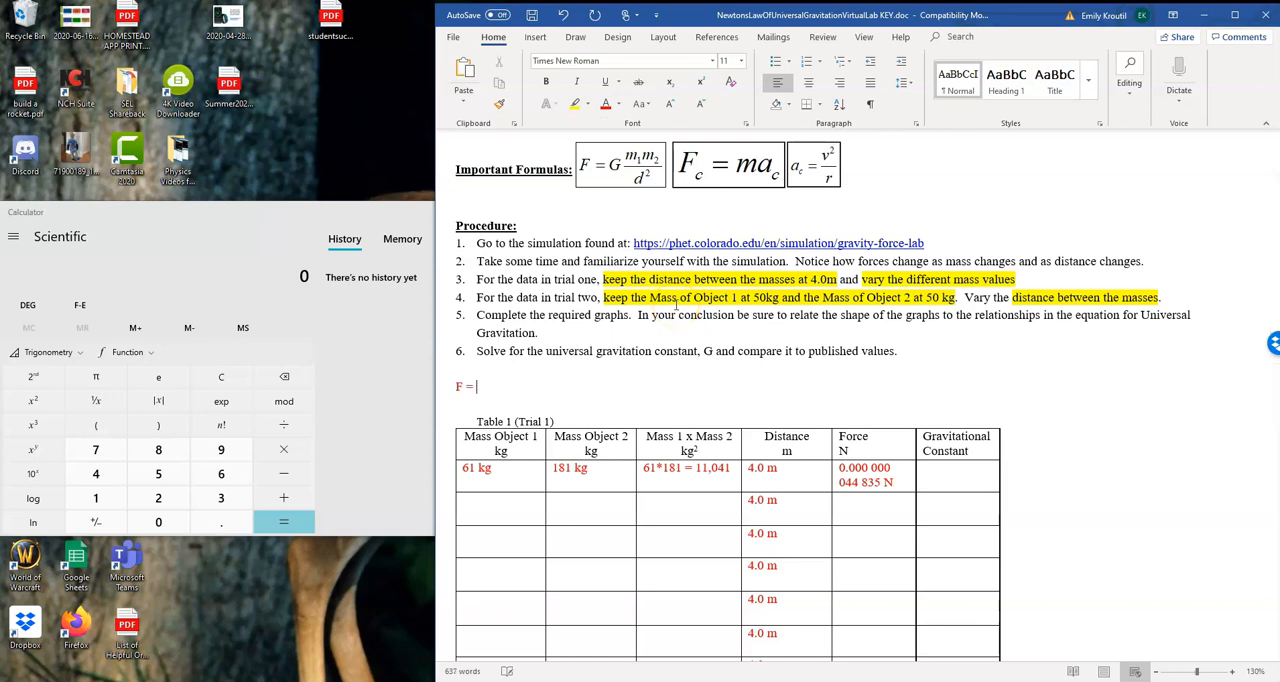
pyautogui.write('G m1m2/d^2)')
pyautogui.press('Left')
pyautogui.press('Left')
pyautogui.press('Left')
pyautogui.press('Left')
pyautogui.write('(')
pyautogui.press('Left')
pyautogui.write(')(')
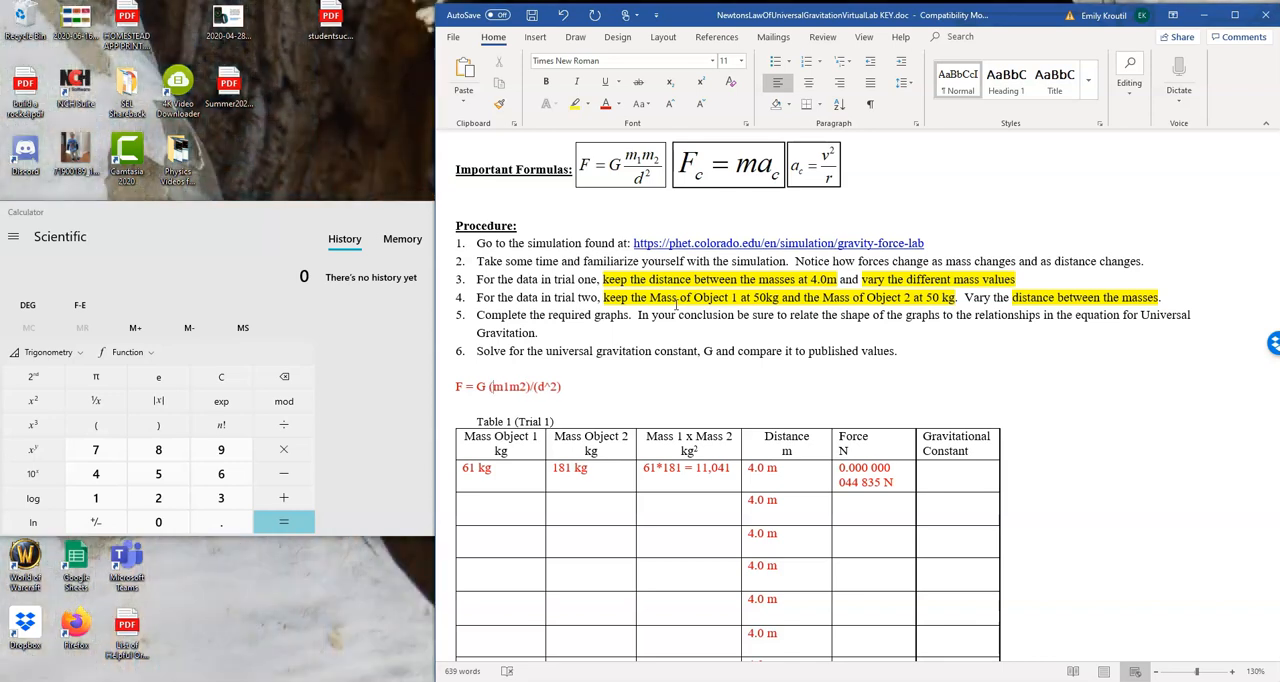
pyautogui.write('0')
pyautogui.press('BackSpace')
pyautogui.write(')')
pyautogui.click(612, 161)
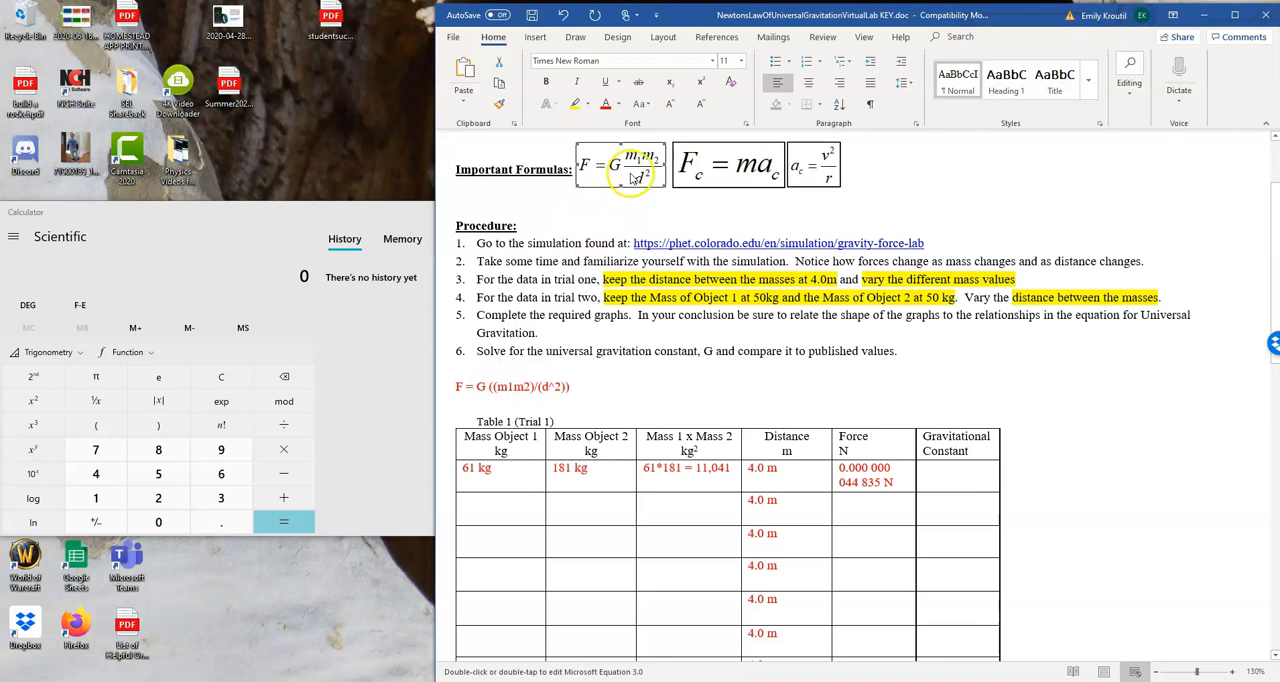
pyautogui.click(468, 387)
pyautogui.press('Down')
pyautogui.write('F(d')
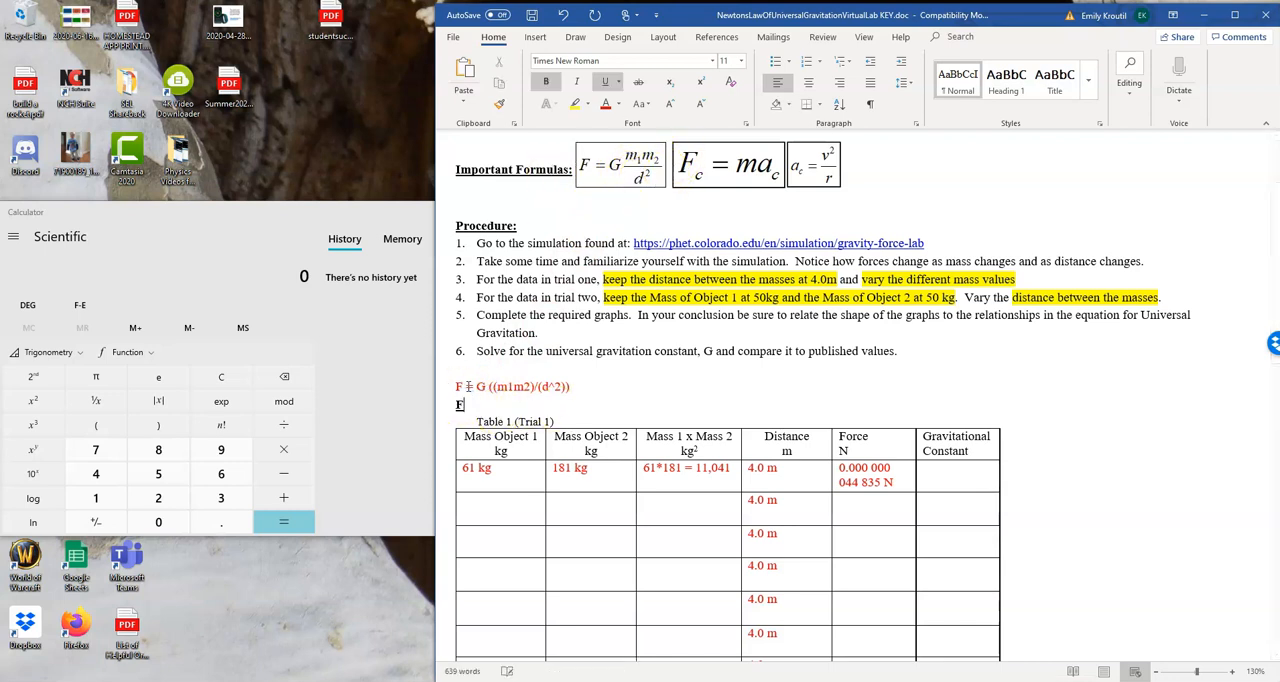
pyautogui.write('^2)')
pyautogui.press('BackSpace')
pyautogui.press('BackSpace')
pyautogui.press('BackSpace')
pyautogui.press('BackSpace')
pyautogui.press('BackSpace')
pyautogui.press('BackSpace')
# Add lines below the gravitation formula and write F(d^2) = G(m1m2) directly under it
pyautogui.click(571, 387)
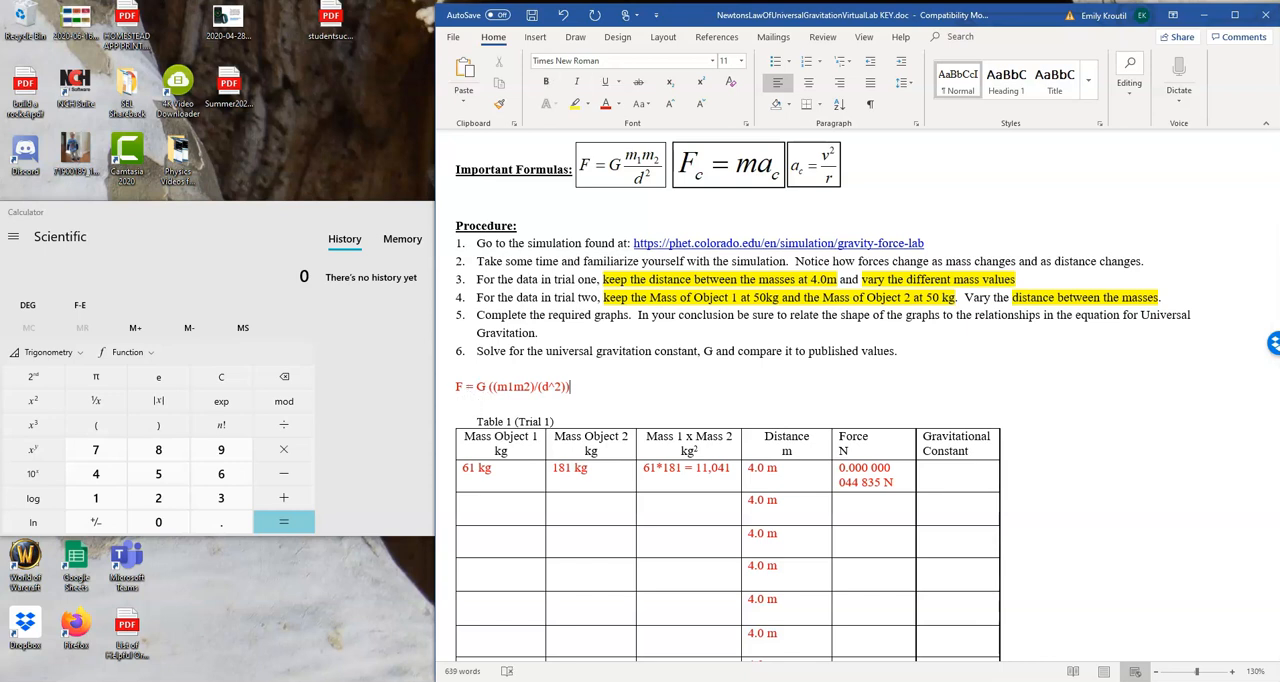
pyautogui.press('Return')
pyautogui.press('Return')
pyautogui.press('Up')
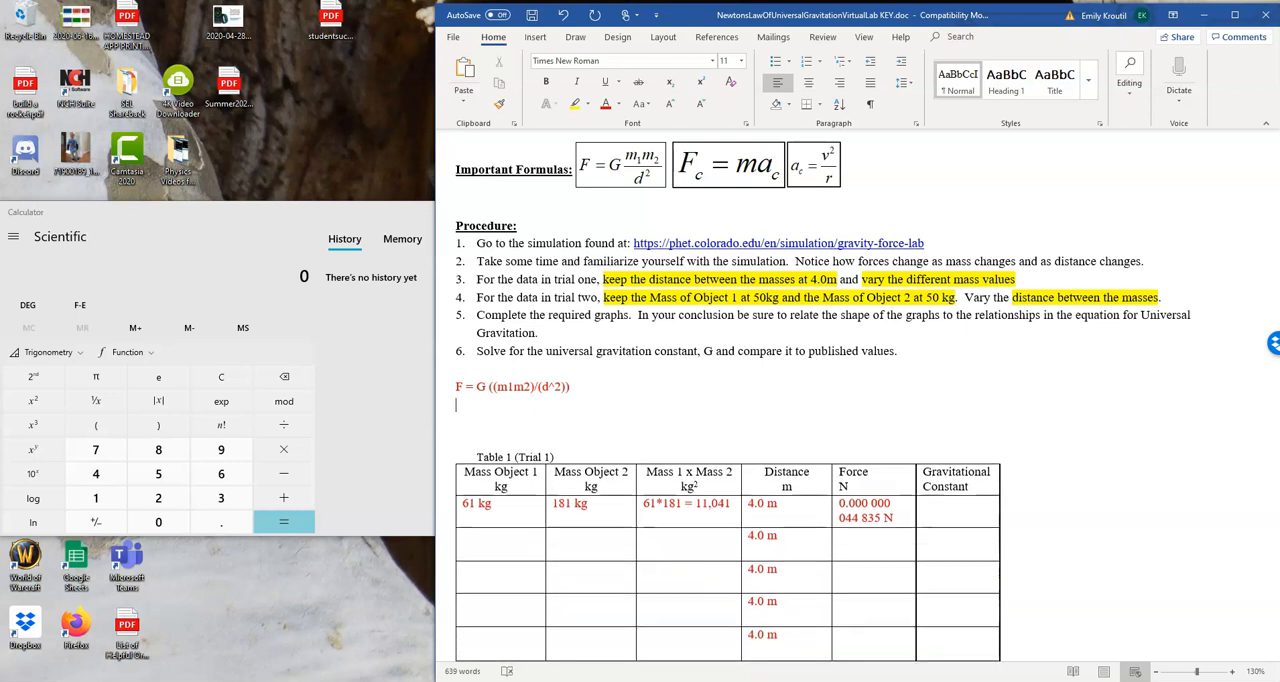
pyautogui.write('F(d^2')
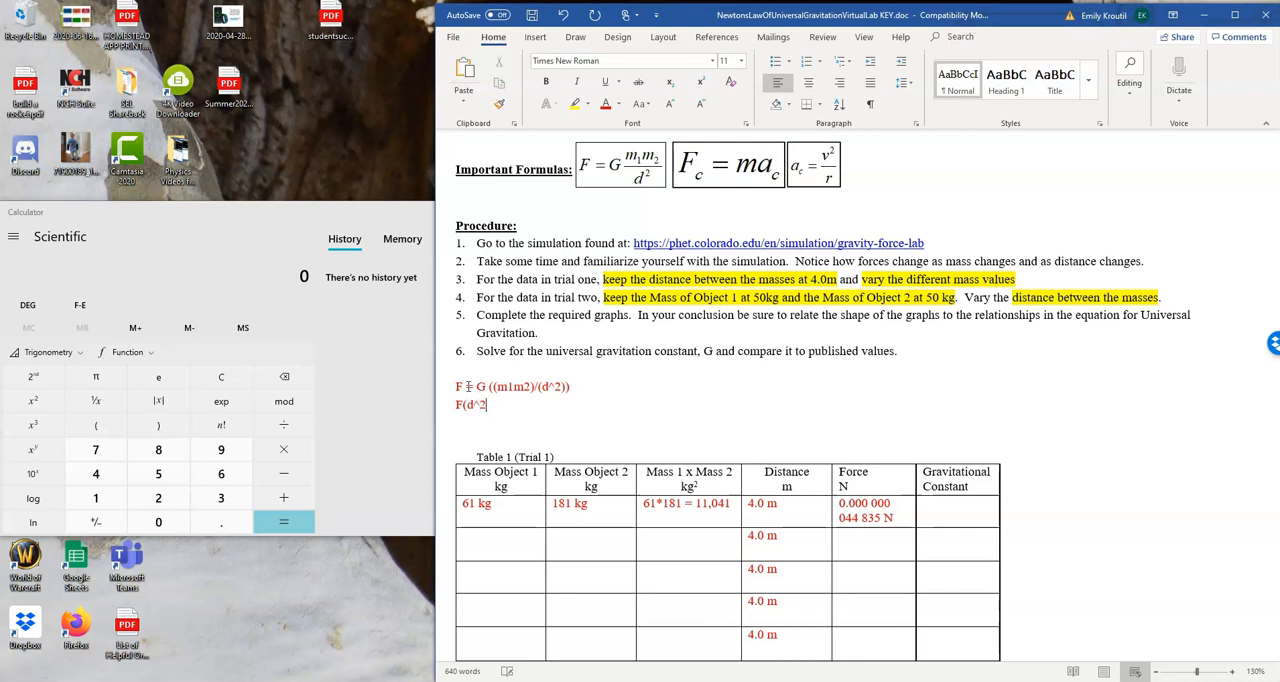
pyautogui.write(') = G')
pyautogui.write('(m1m')
pyautogui.write('2')
pyautogui.write('G')
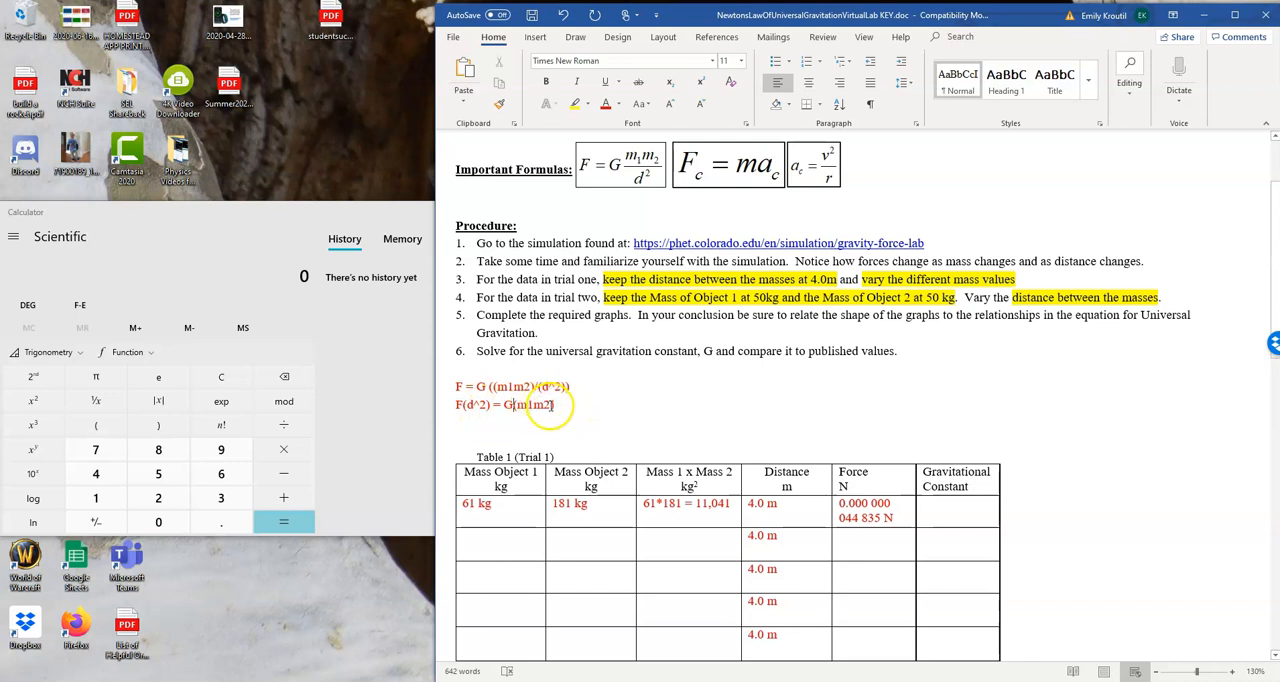
# Write the formula solved for G, (F(d^2))/(m1m2) = G, on a line below F(d^2) = G(m1m2)
pyautogui.click(453, 420)
pyautogui.press('Return')
pyautogui.write('(F')
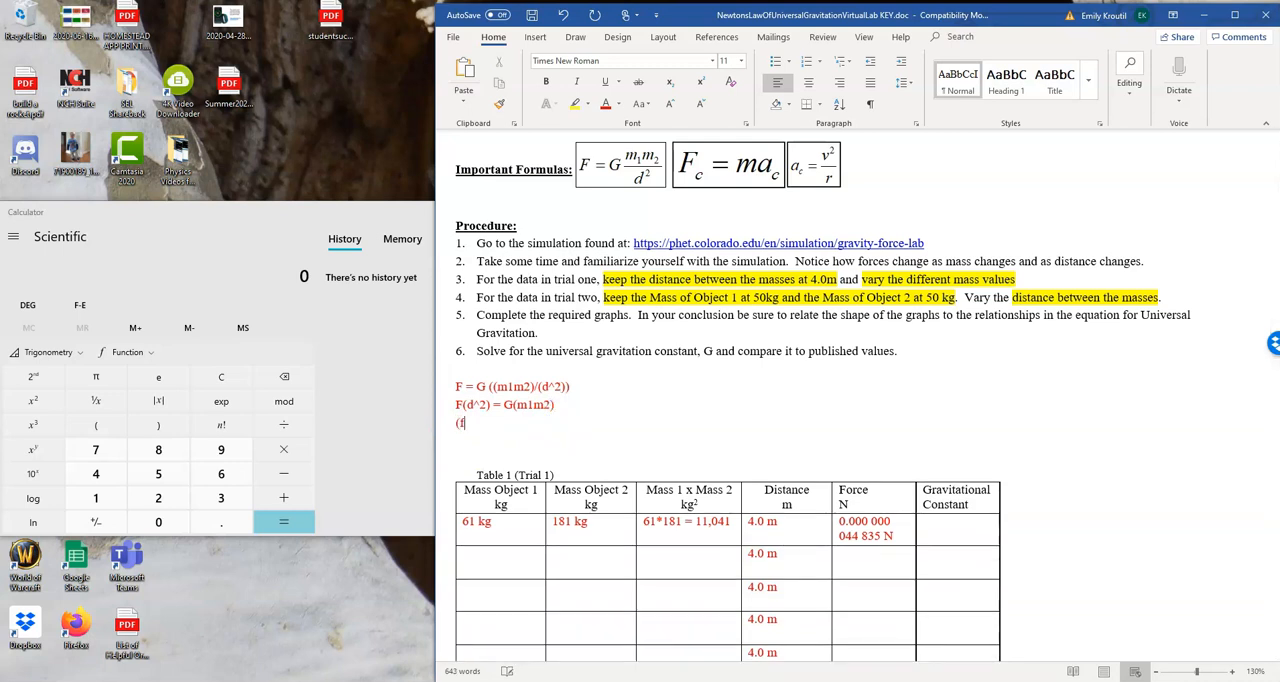
pyautogui.write('(d')
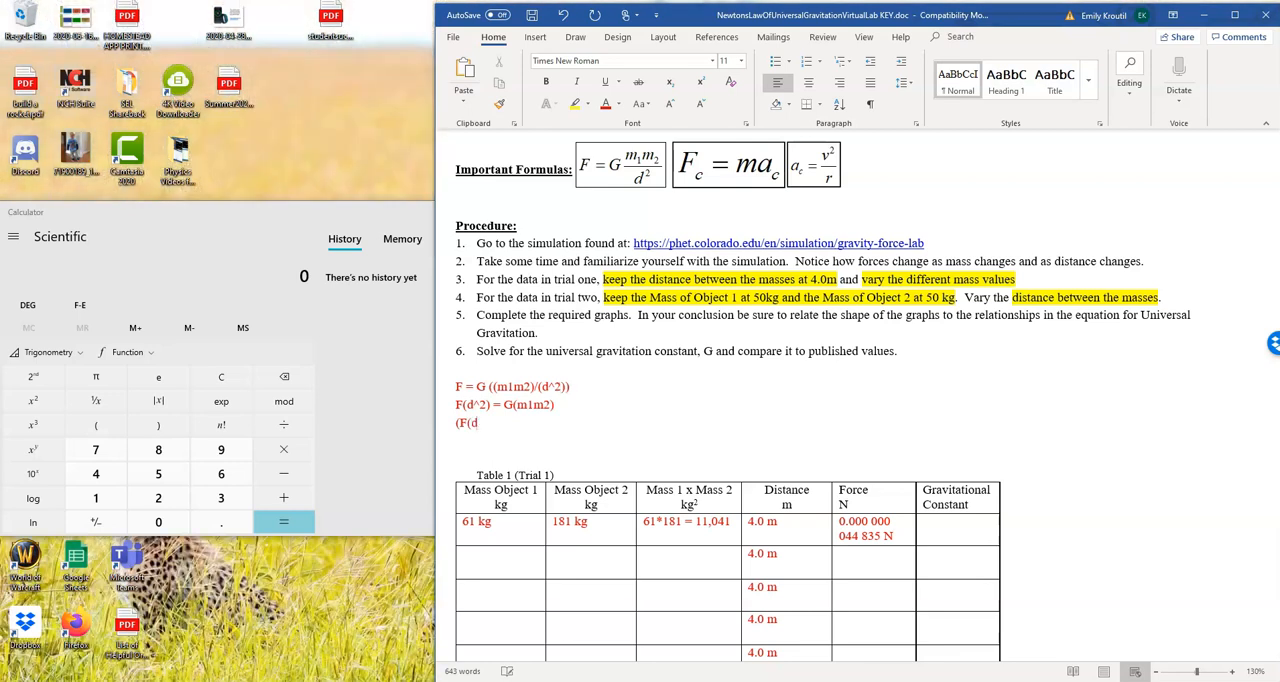
pyautogui.write('^2))/(m1m2) = G')
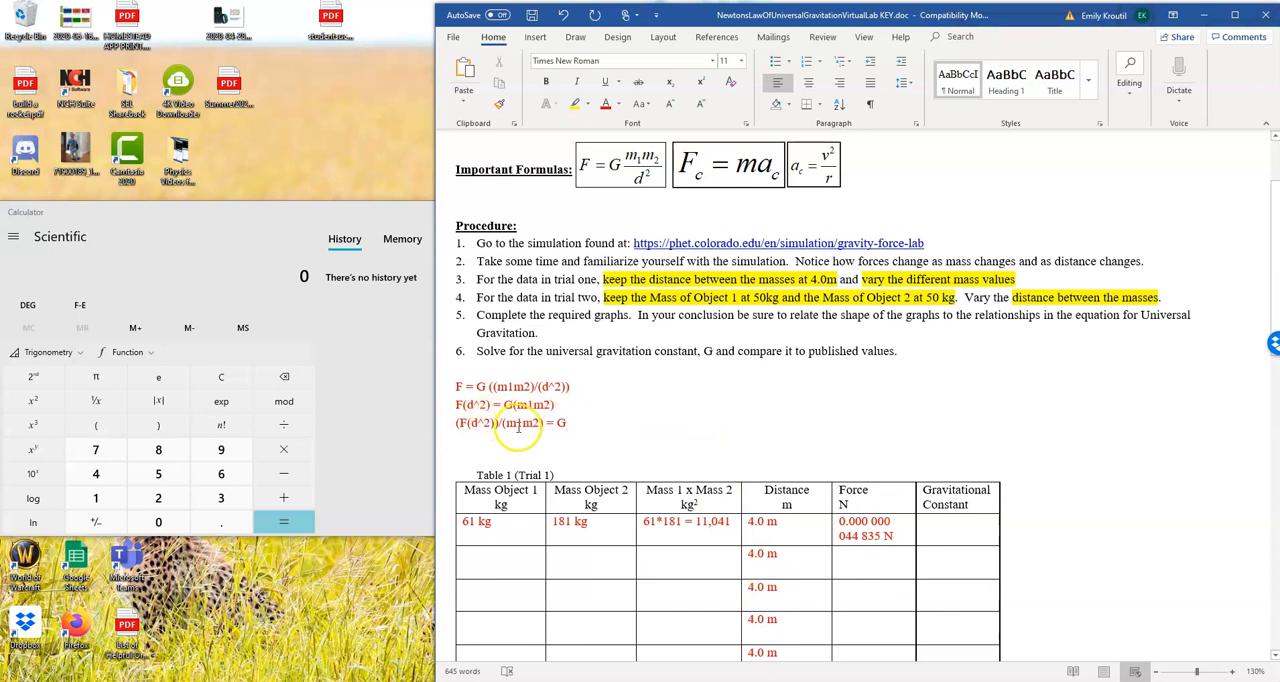
# Enter an opening parenthesis in the first Gravitational Constant cell of Table 1 and widen that column considerably
pyautogui.click(922, 528)
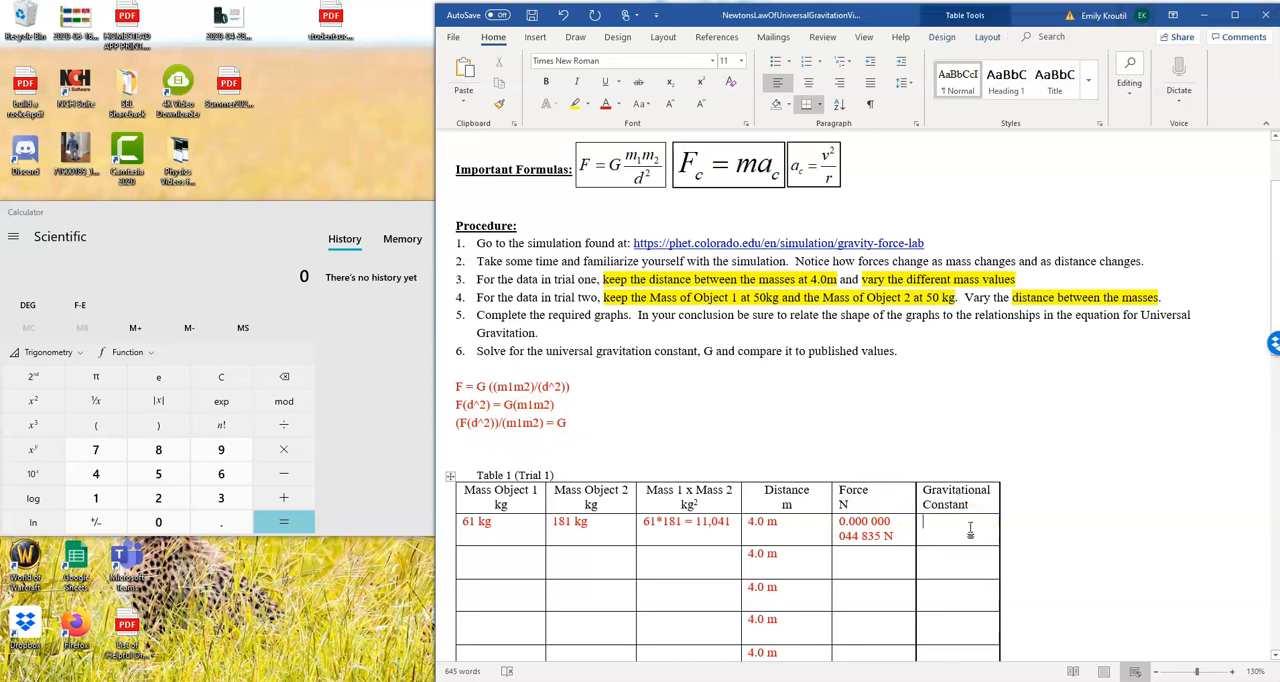
pyautogui.write('(')
pyautogui.moveTo(1000, 526); pyautogui.dragTo(1237, 542)
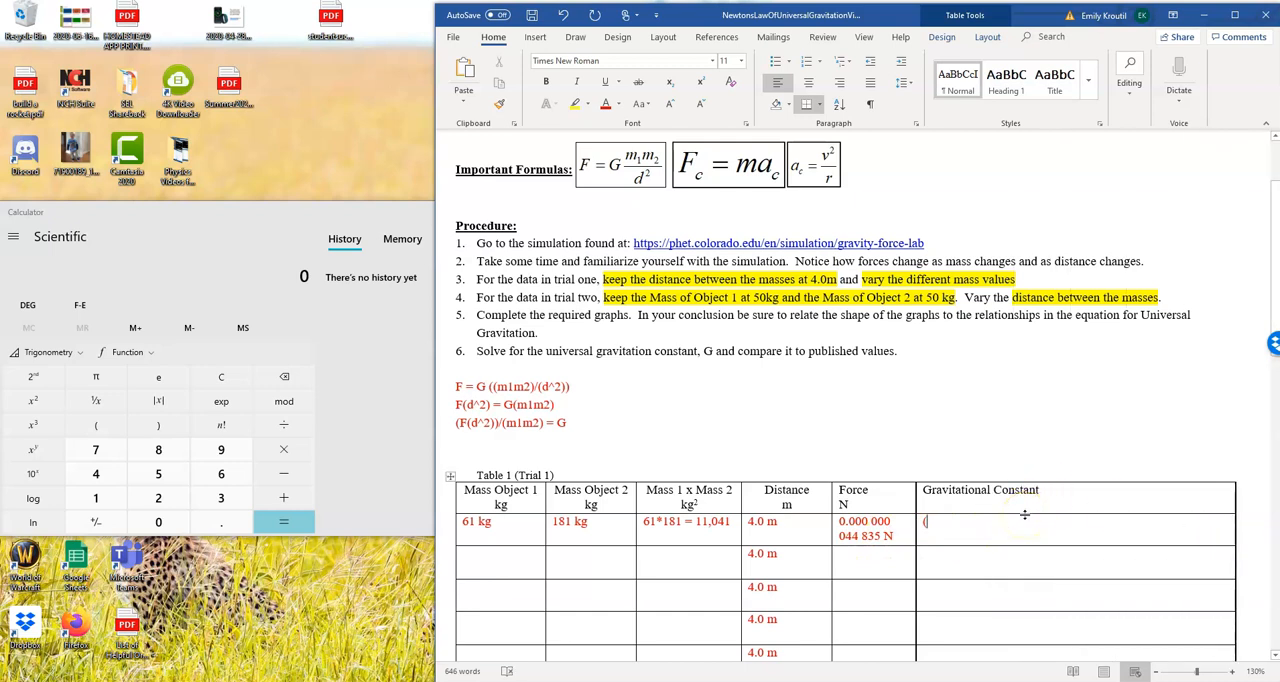
# Complete the numerator in the first Gravitational Constant cell as (0.000000044835(4^2))
pyautogui.write('0.000')
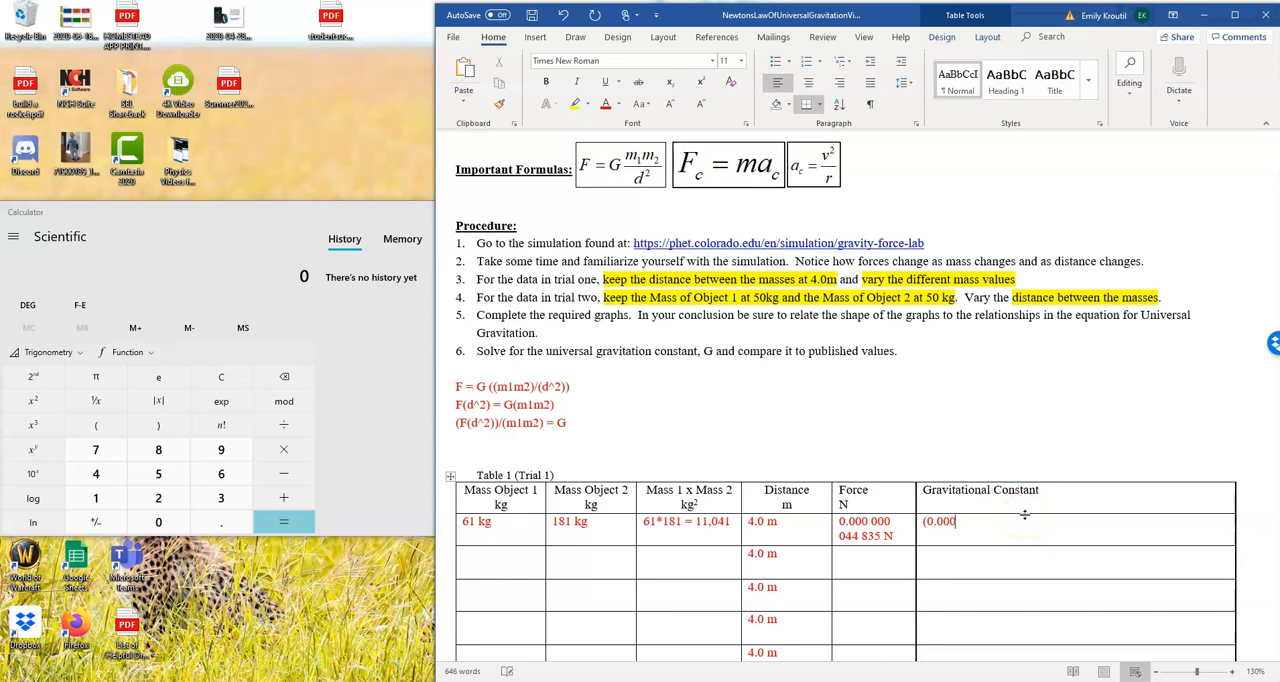
pyautogui.write('000044835)(')
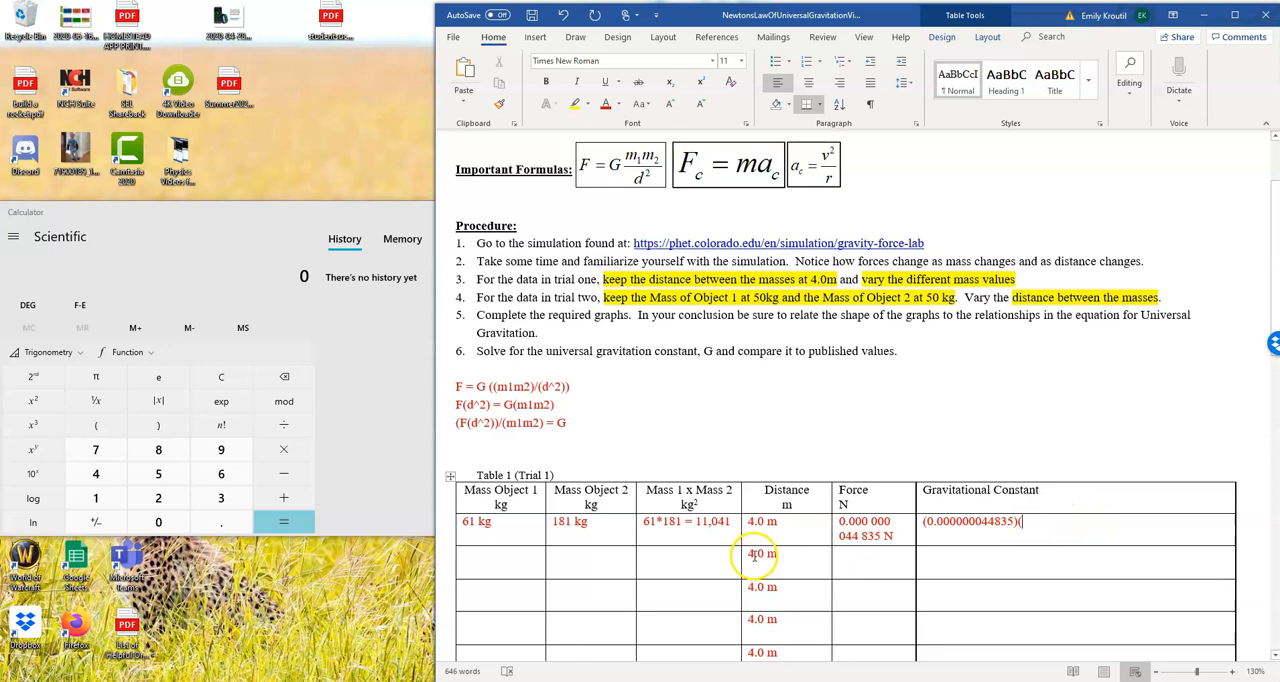
pyautogui.write('4^2)')
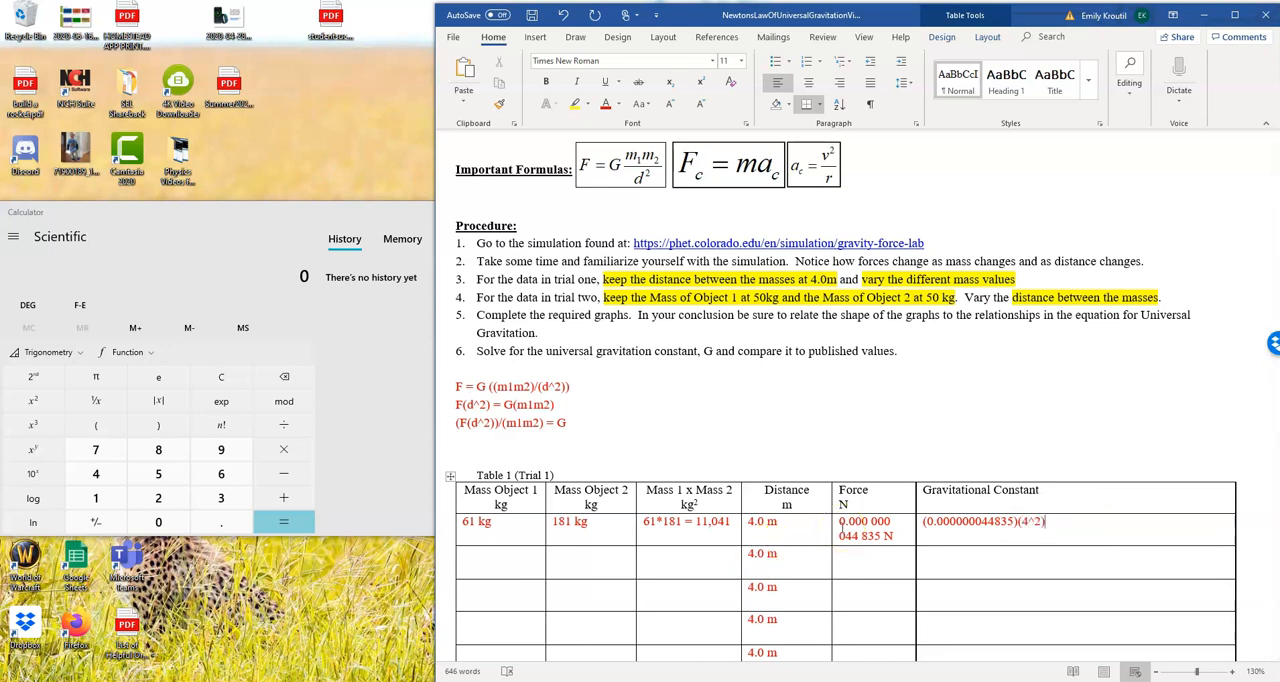
pyautogui.write(')')
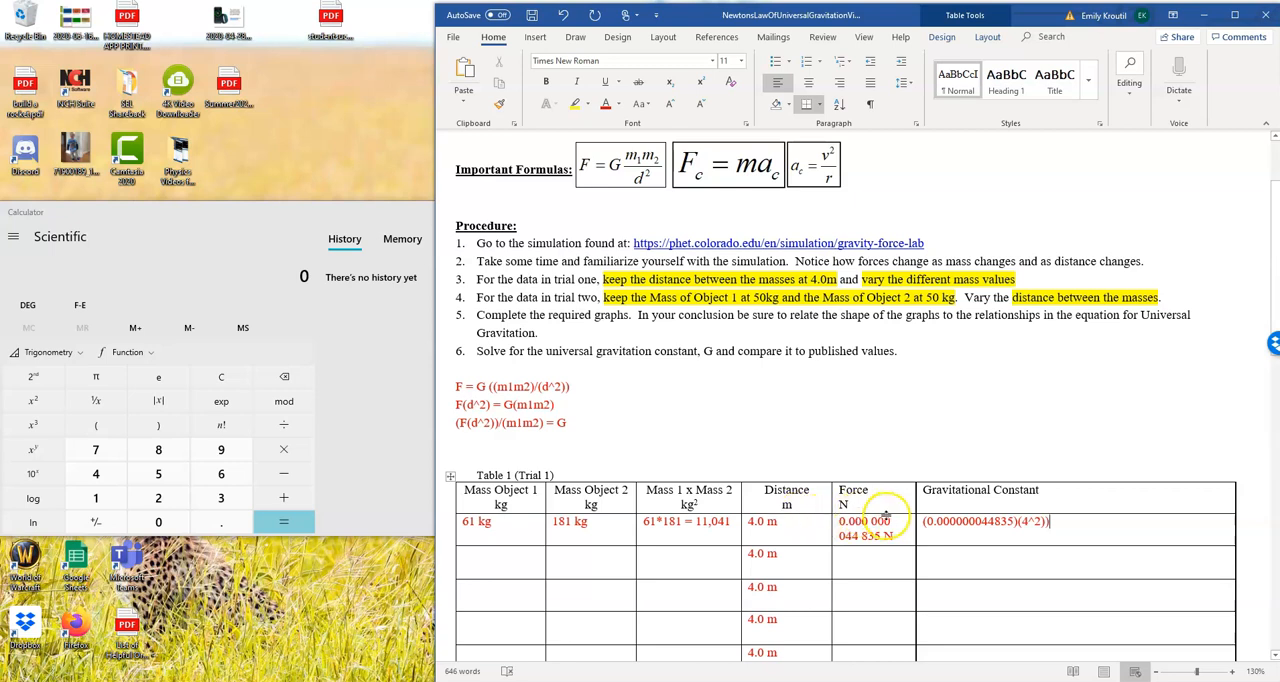
pyautogui.click(1018, 521)
pyautogui.press('BackSpace')
# Append the denominator /(61*181) to the expression in the first Gravitational Constant cell
pyautogui.click(1057, 520)
pyautogui.write('/(')
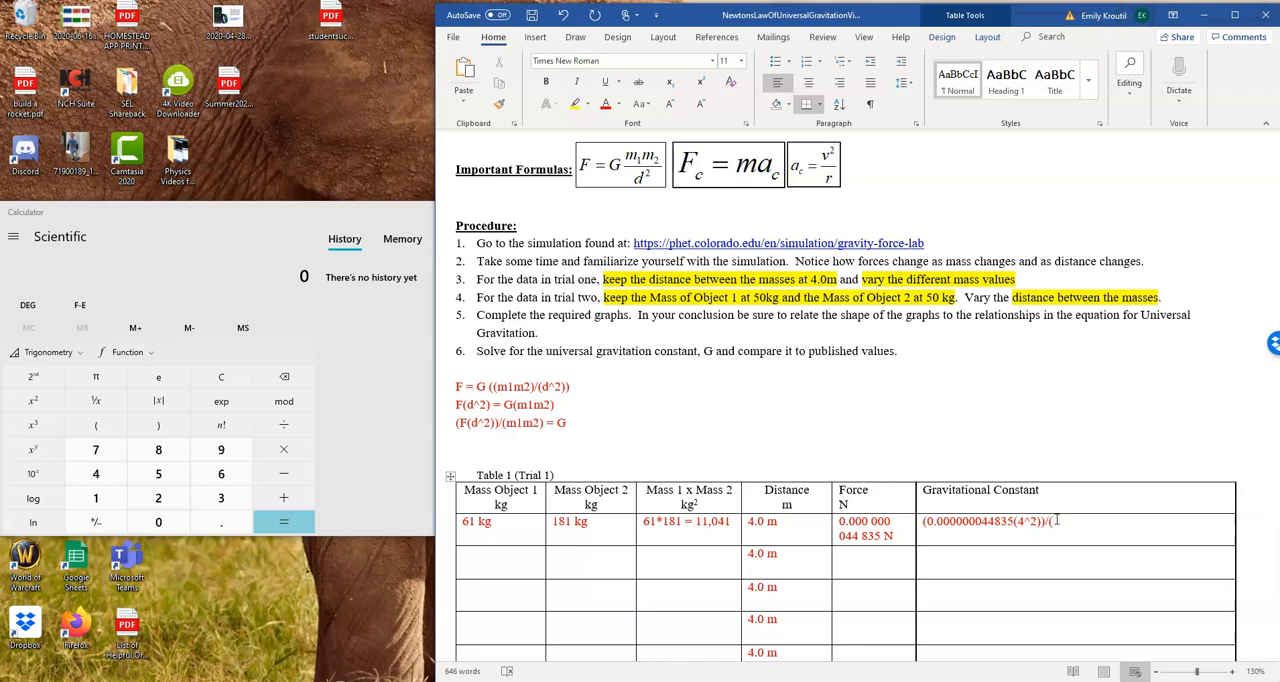
pyautogui.write('61*181)')
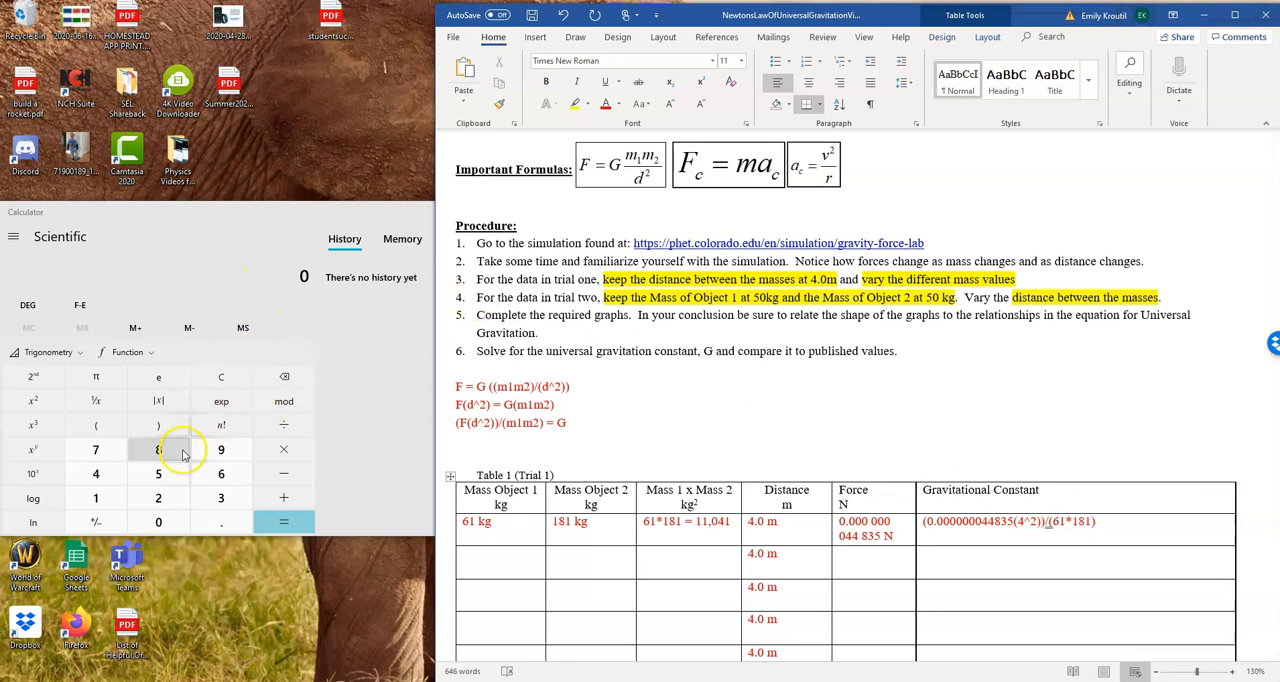
# Switch to Calculator and compute 4 × 4
pyautogui.click(96, 474)
pyautogui.click(258, 458)
pyautogui.click(290, 523)
# Multiply the calculator's result by the force value 0.000000044835
pyautogui.click(290, 449)
pyautogui.click(225, 522)
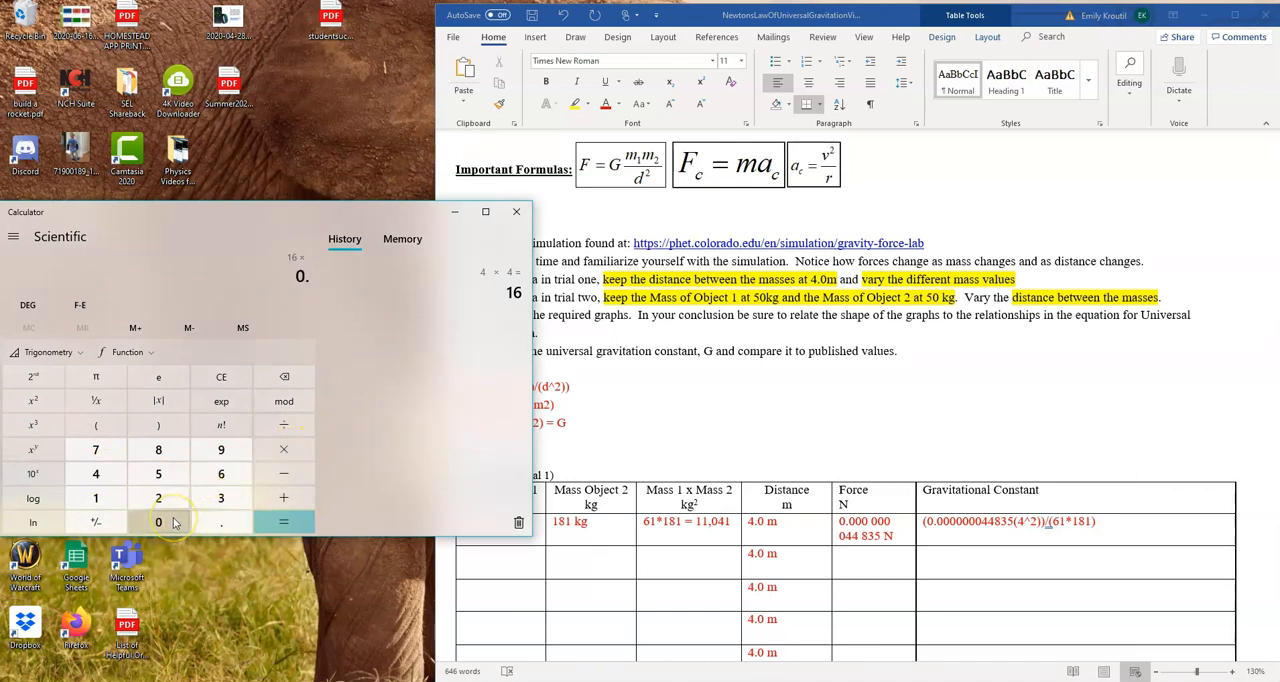
pyautogui.click(173, 522)
pyautogui.click(173, 522)
pyautogui.click(173, 522)
pyautogui.click(173, 522)
pyautogui.click(173, 522)
pyautogui.click(173, 522)
pyautogui.click(173, 522)
pyautogui.click(115, 484)
pyautogui.click(115, 484)
pyautogui.click(165, 452)
pyautogui.click(215, 498)
pyautogui.click(172, 478)
pyautogui.click(284, 521)
# Back in the Word document, begin a second line in the first Gravitational Constant cell with (0.00000071736)/(
pyautogui.click(941, 540)
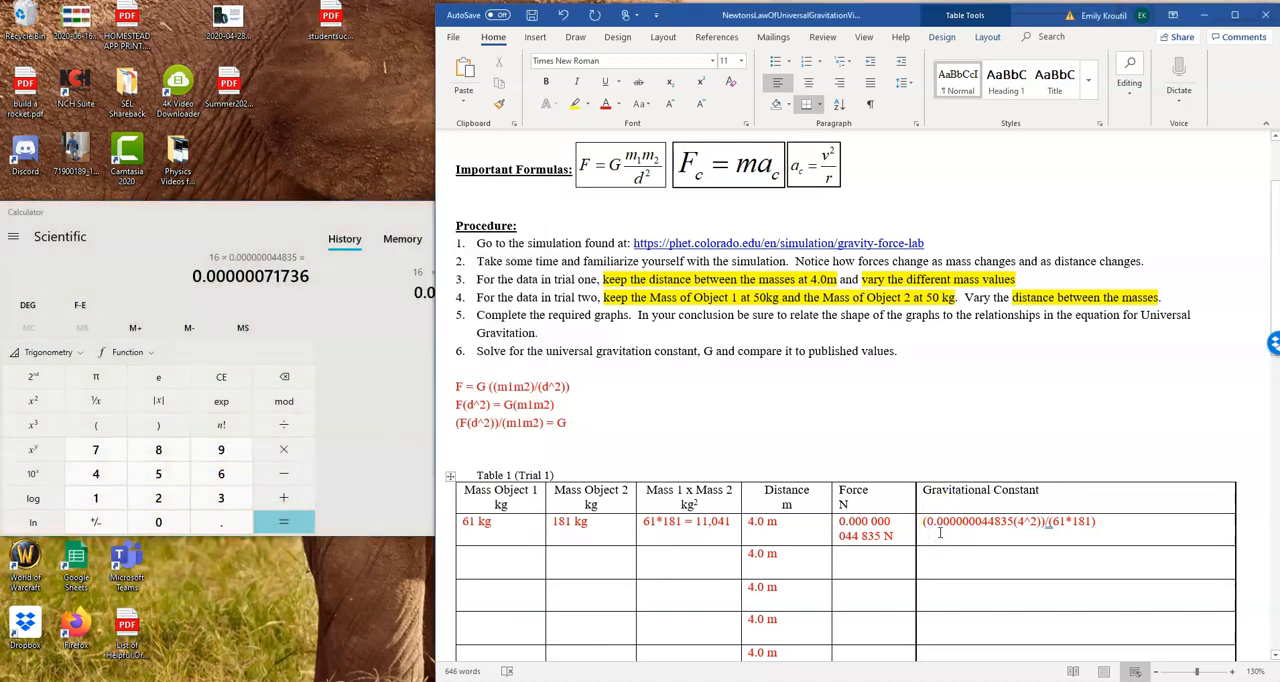
pyautogui.write('(0.00000071736)/(')
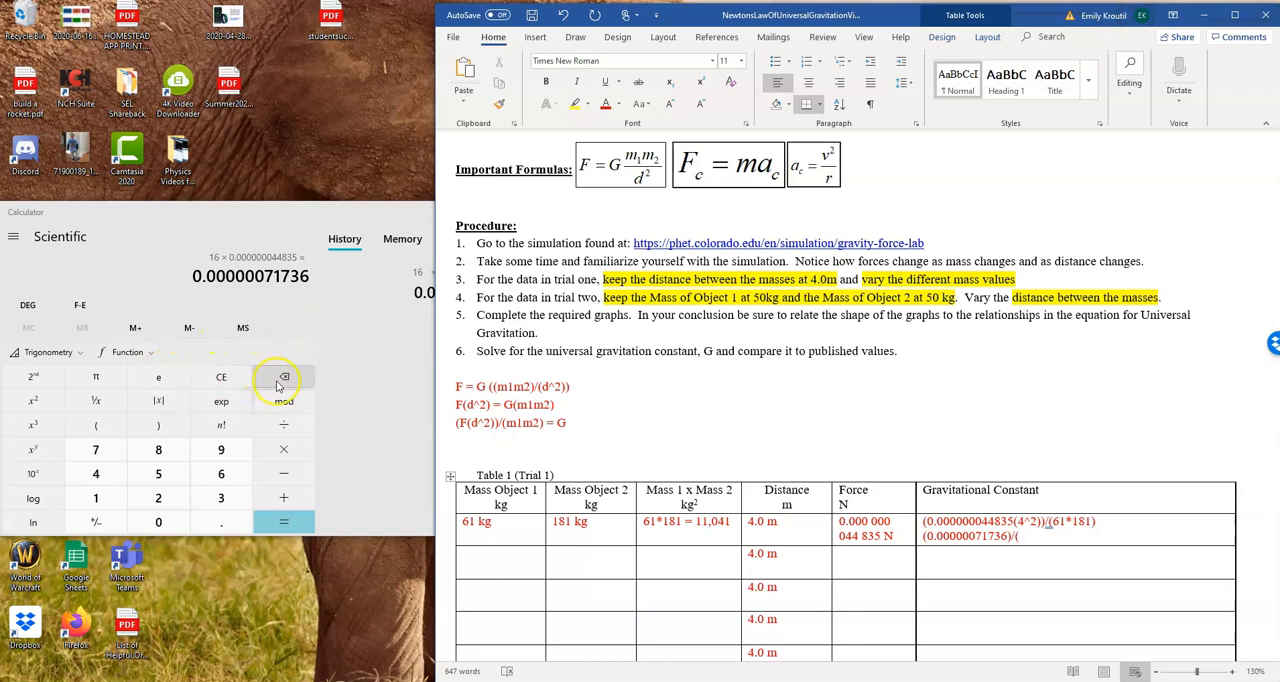
# Clear the previous result in Calculator and compute 61 × 181
pyautogui.click(222, 378)
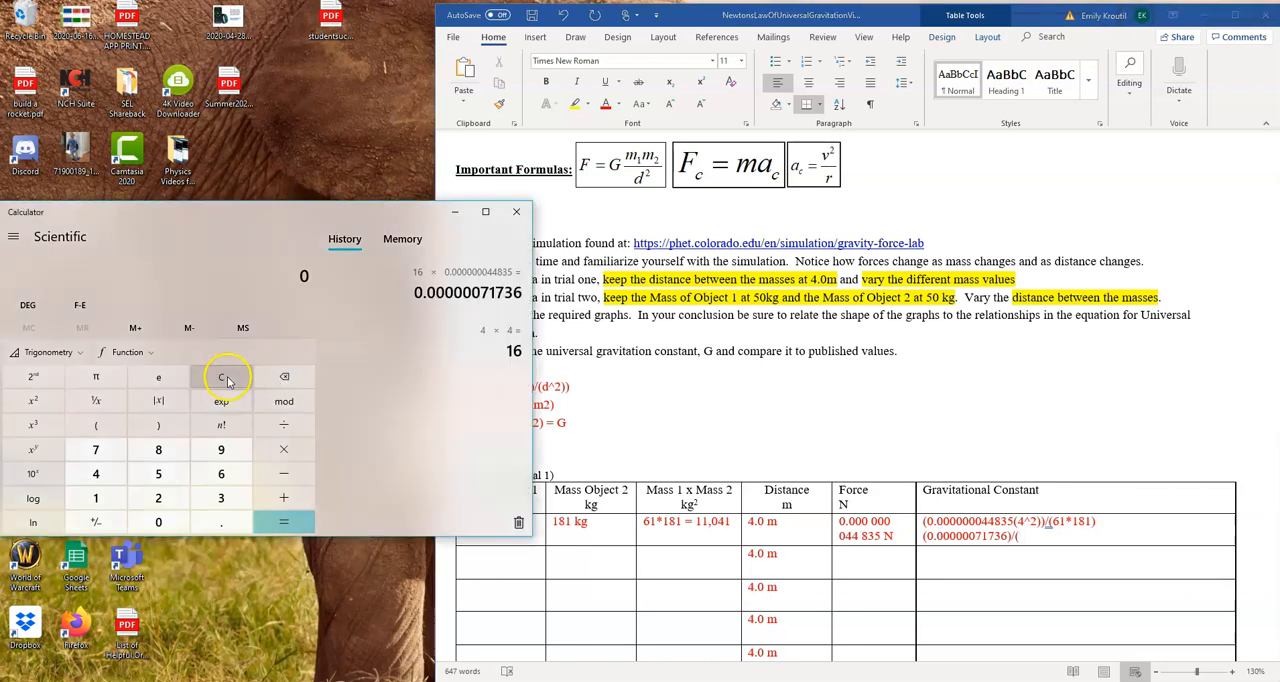
pyautogui.click(221, 474)
pyautogui.click(98, 498)
pyautogui.click(284, 450)
pyautogui.click(96, 498)
pyautogui.click(158, 450)
pyautogui.click(112, 498)
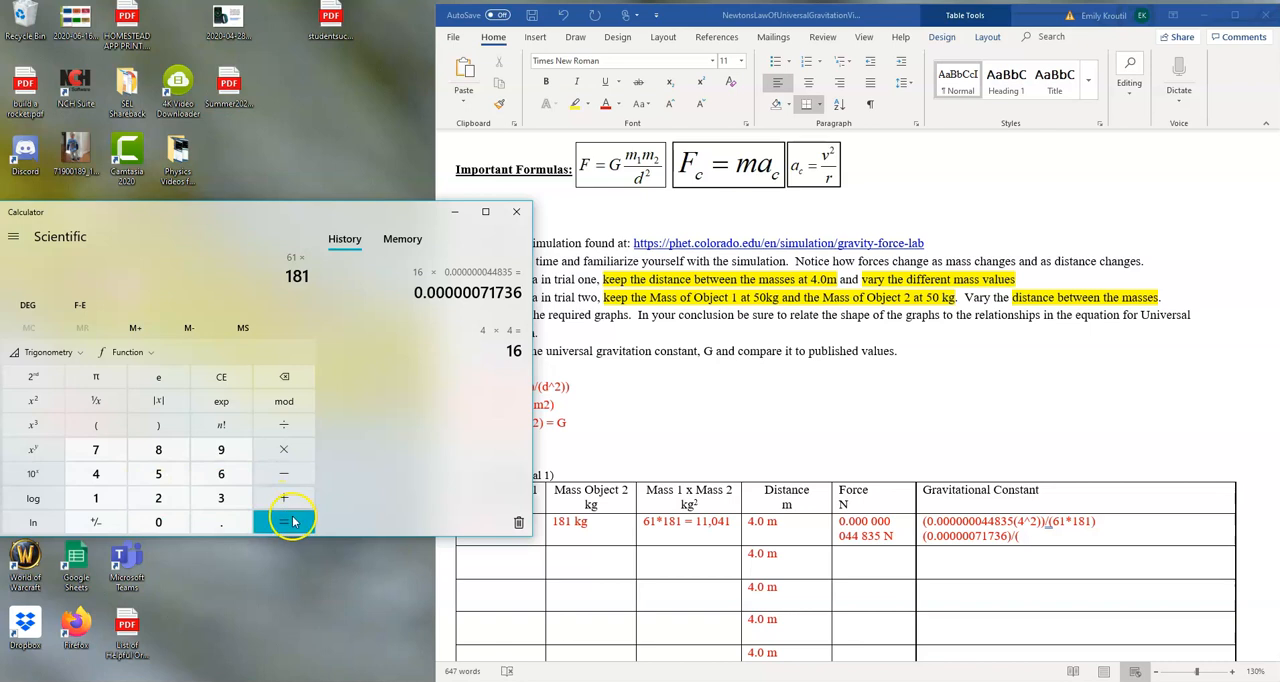
pyautogui.click(284, 522)
# Return to the Word table, complete the second line's denominator as 11041), and start a third line with an opening parenthesis
pyautogui.click(1066, 516)
pyautogui.click(1043, 539)
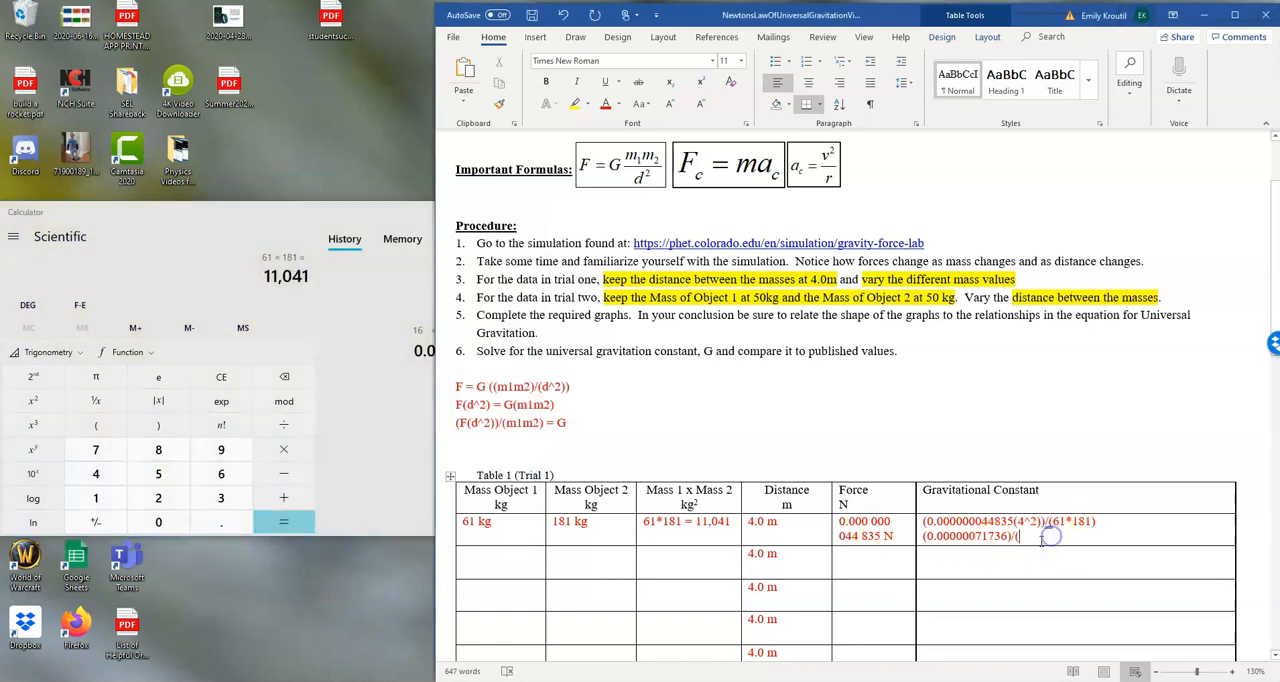
pyautogui.write('11041')
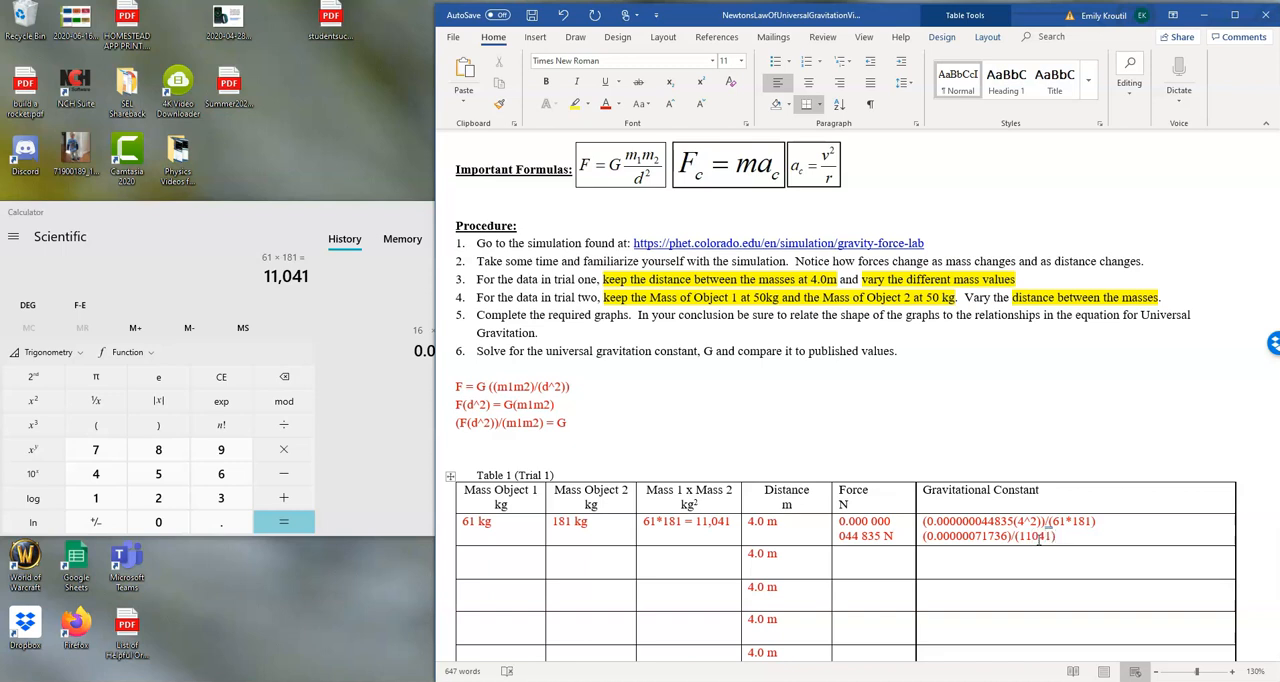
pyautogui.press('Return')
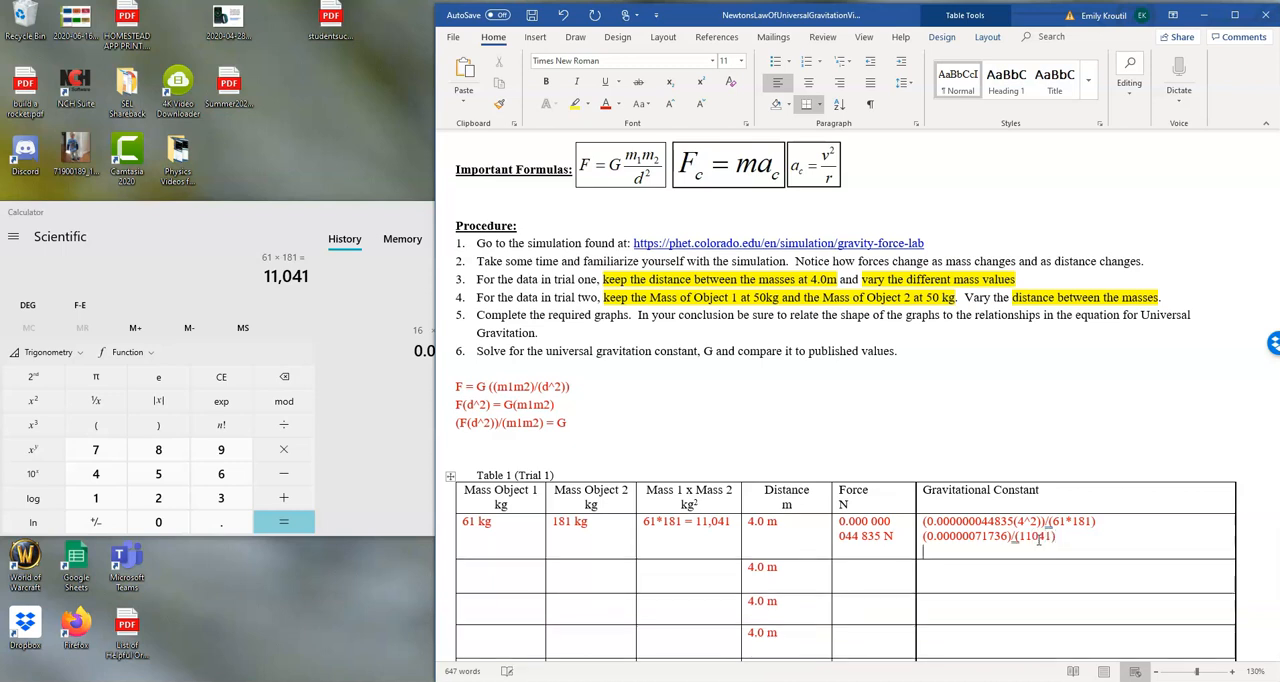
# Clear the Calculator's current entry and enter the numerator value 0.00000071736
pyautogui.click(221, 377)
pyautogui.click(221, 521)
pyautogui.click(149, 525)
pyautogui.click(149, 525)
pyautogui.click(149, 525)
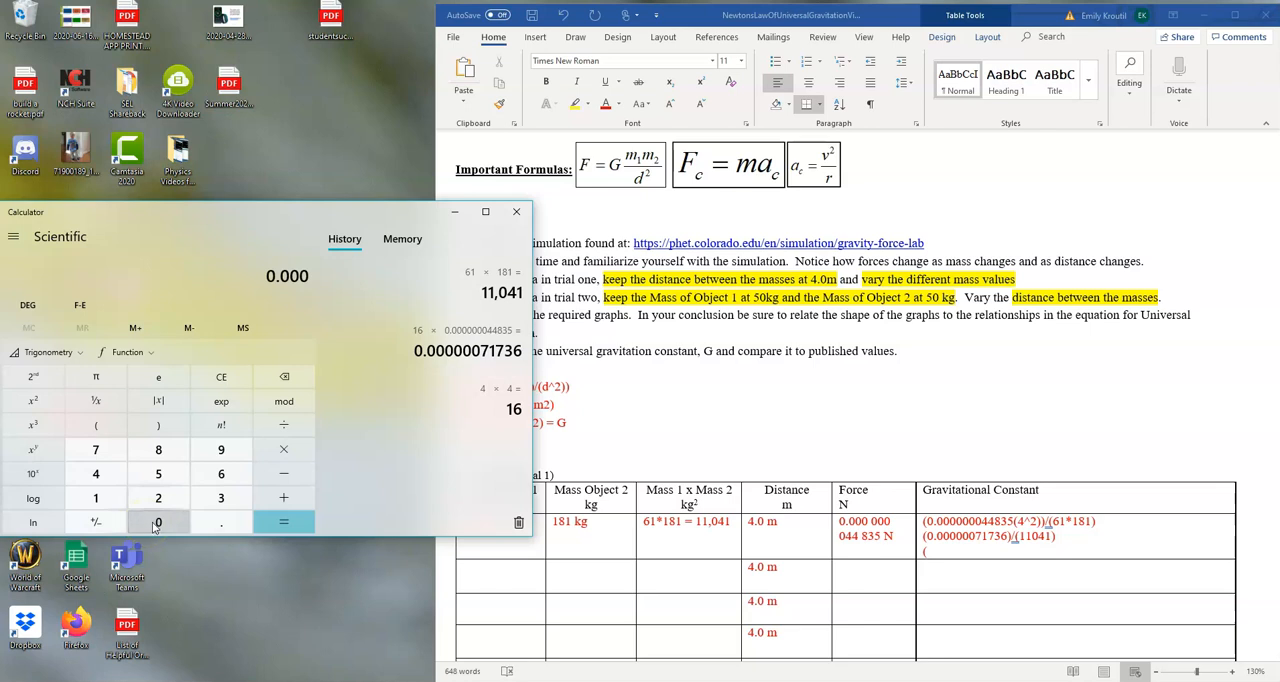
pyautogui.click(155, 525)
pyautogui.click(155, 525)
pyautogui.click(155, 525)
pyautogui.click(96, 450)
pyautogui.click(104, 495)
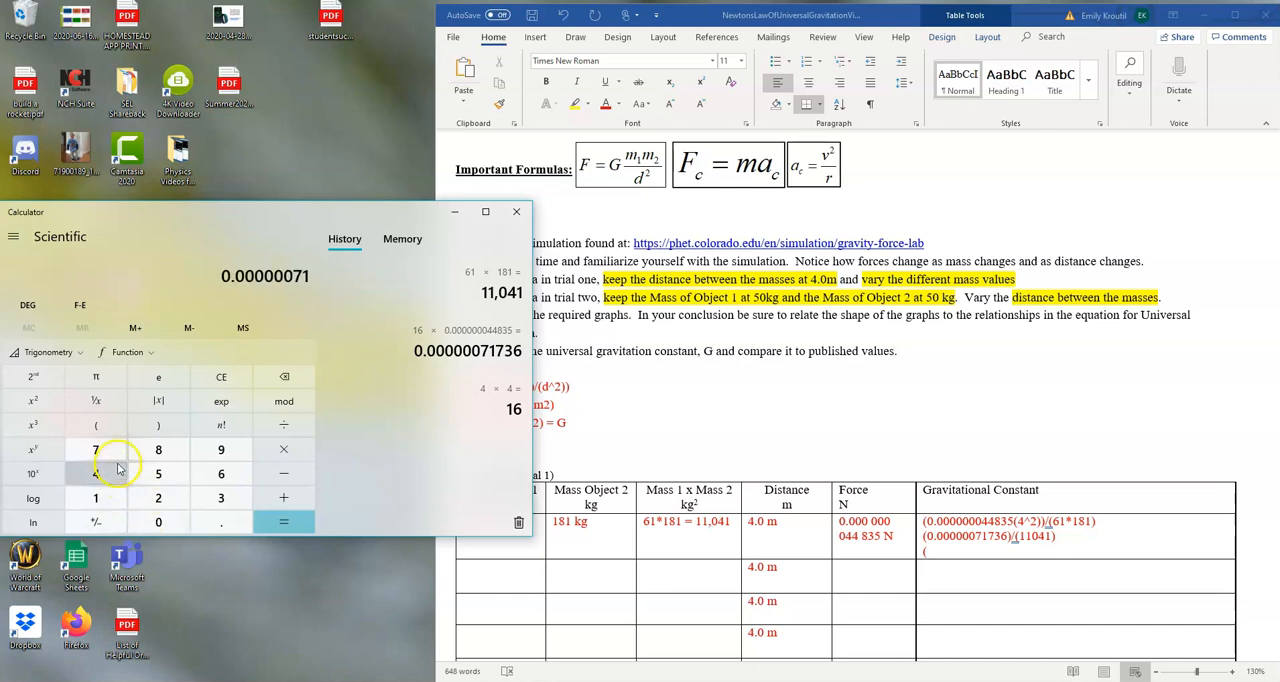
pyautogui.click(96, 450)
pyautogui.click(215, 495)
pyautogui.click(214, 477)
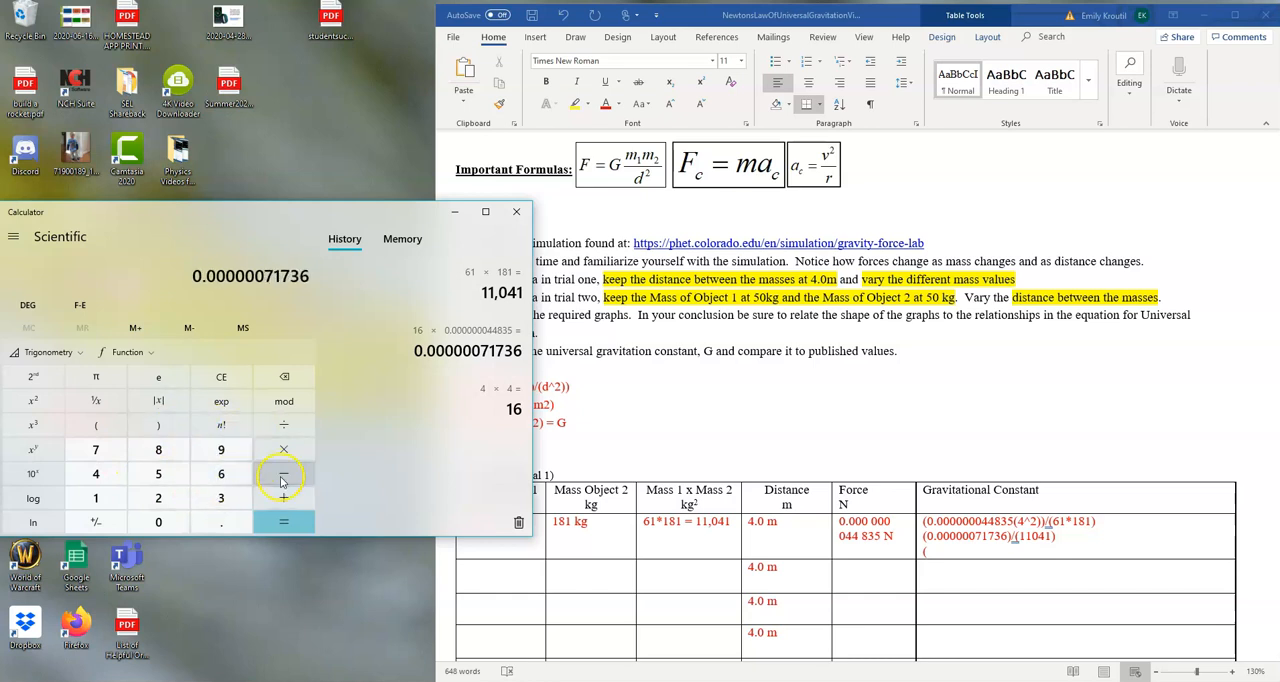
# Divide the entered value by 11041 and calculate the result
pyautogui.click(286, 428)
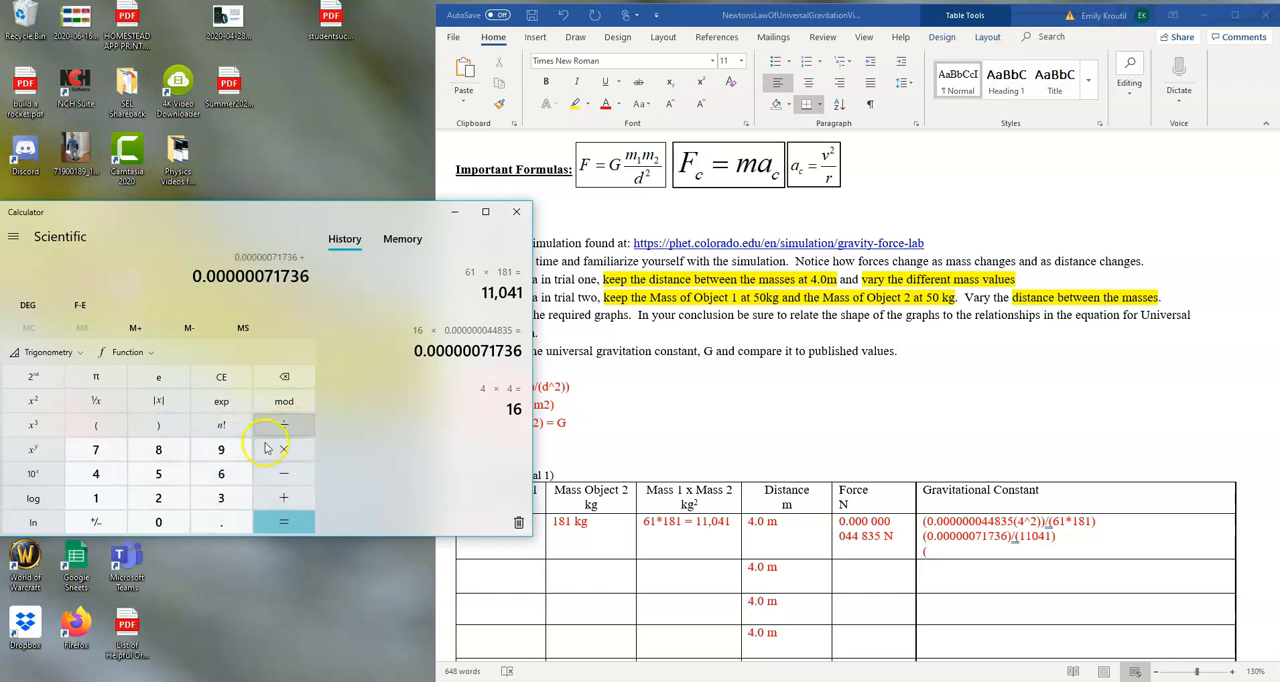
pyautogui.click(113, 505)
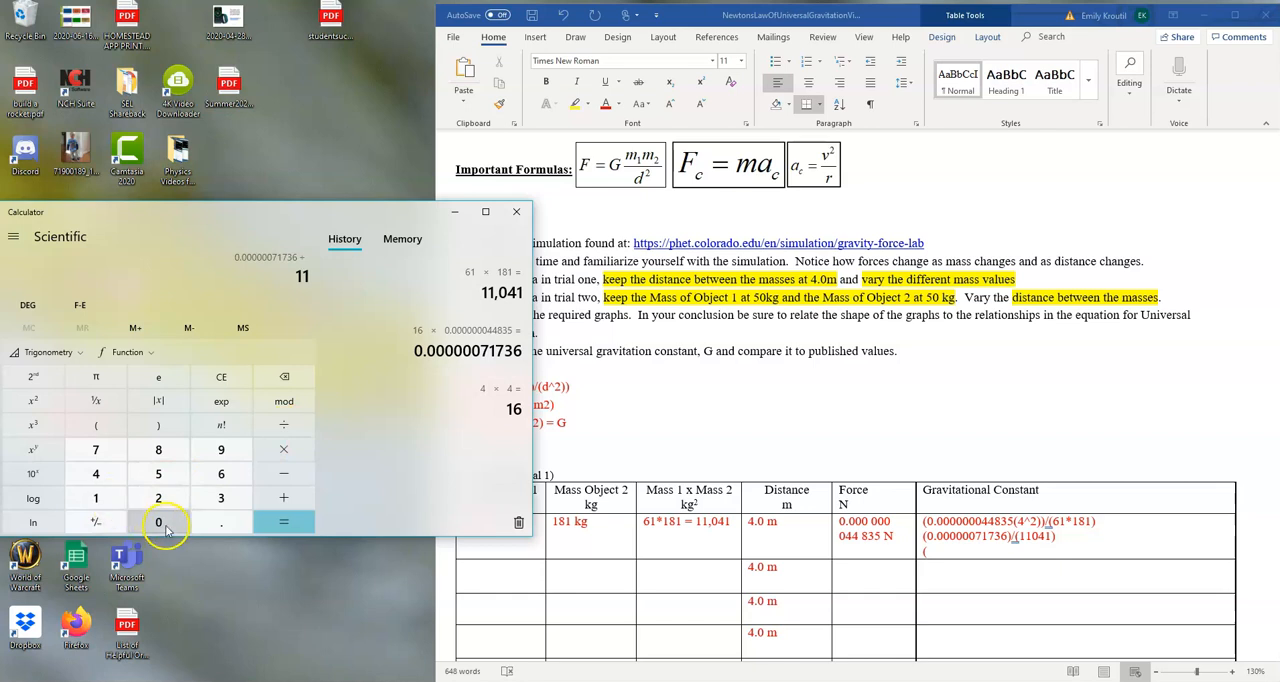
pyautogui.click(160, 523)
pyautogui.click(96, 474)
pyautogui.click(96, 498)
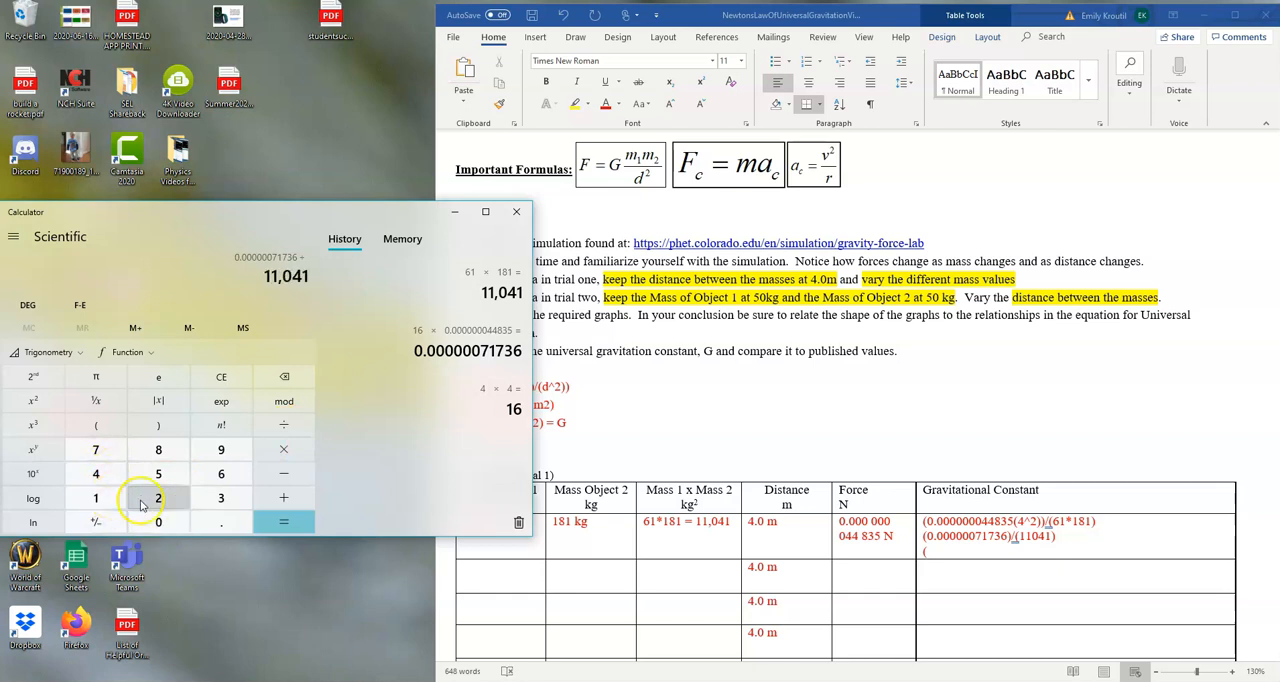
pyautogui.click(277, 522)
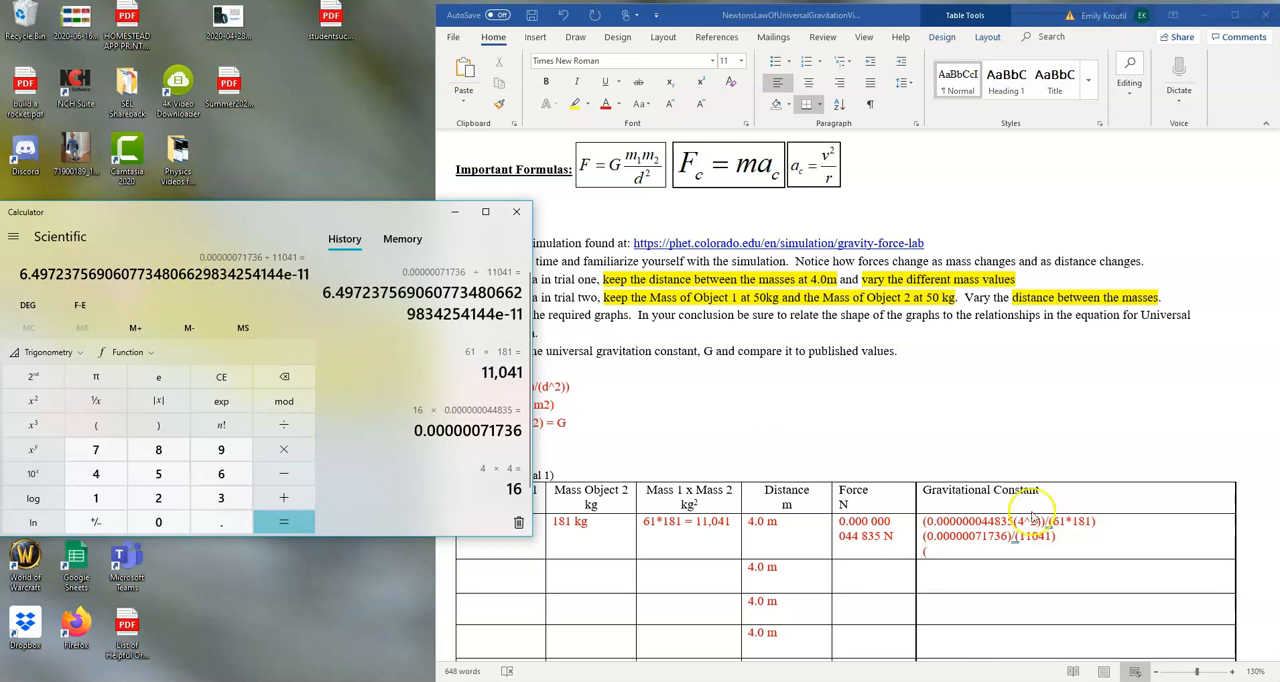
# Back in the Word document, replace the opening parenthesis on the first Gravitational Constant cell's third line with =6.7 x 10^-11
pyautogui.click(963, 547)
pyautogui.write('(')
pyautogui.press('BackSpace')
pyautogui.write('=6.7 x 10^-11')
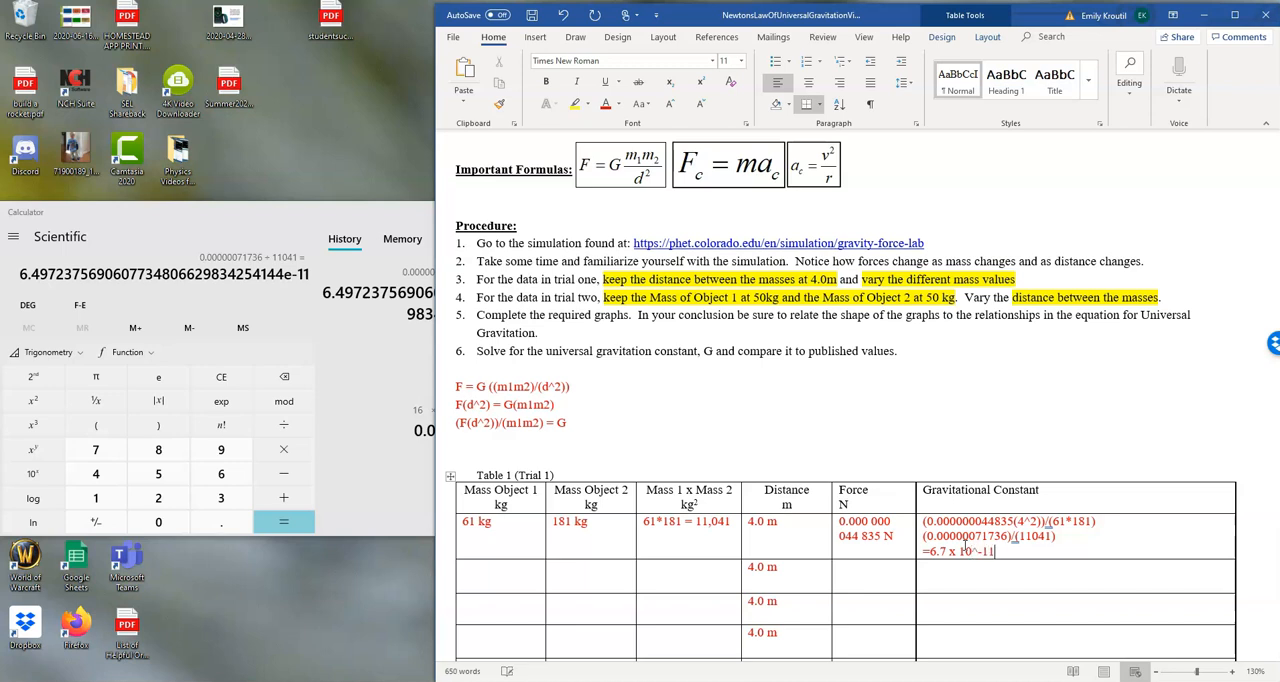
# Correct the number in the first row's Gravitational Constant result to 6.5, keeping x 10^-11
pyautogui.scroll(-1, 1060, 535)
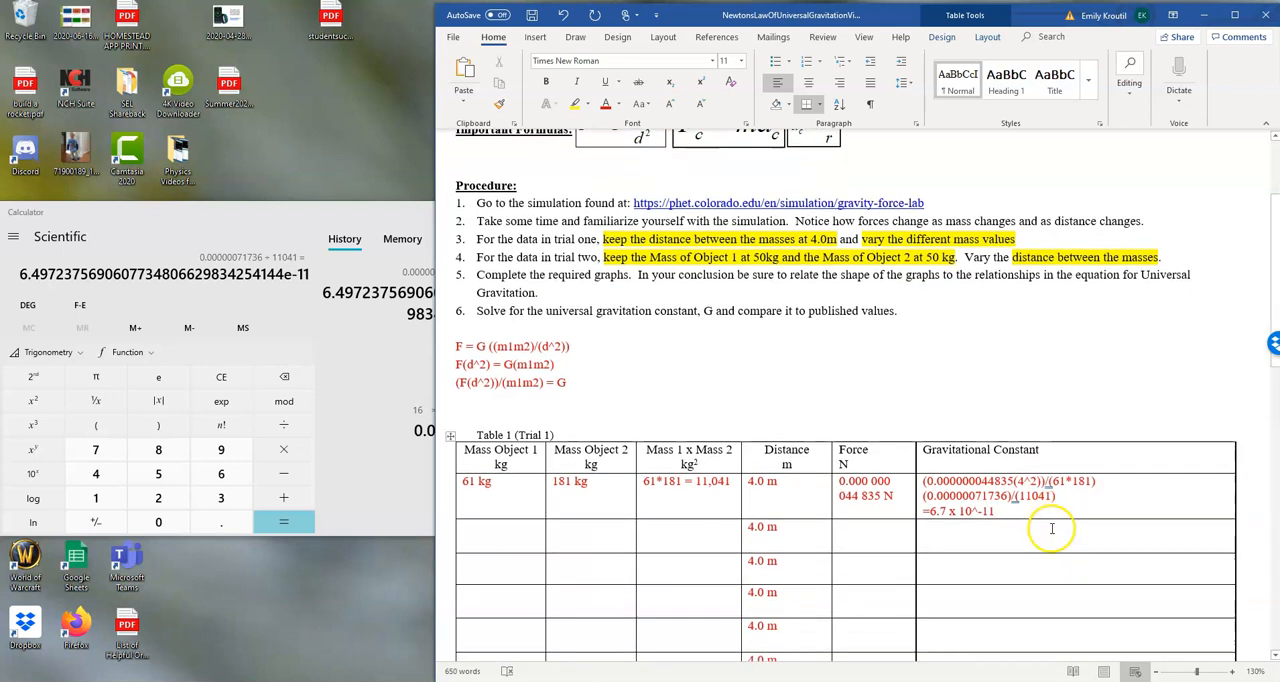
pyautogui.click(940, 512)
pyautogui.doubleClick(945, 512)
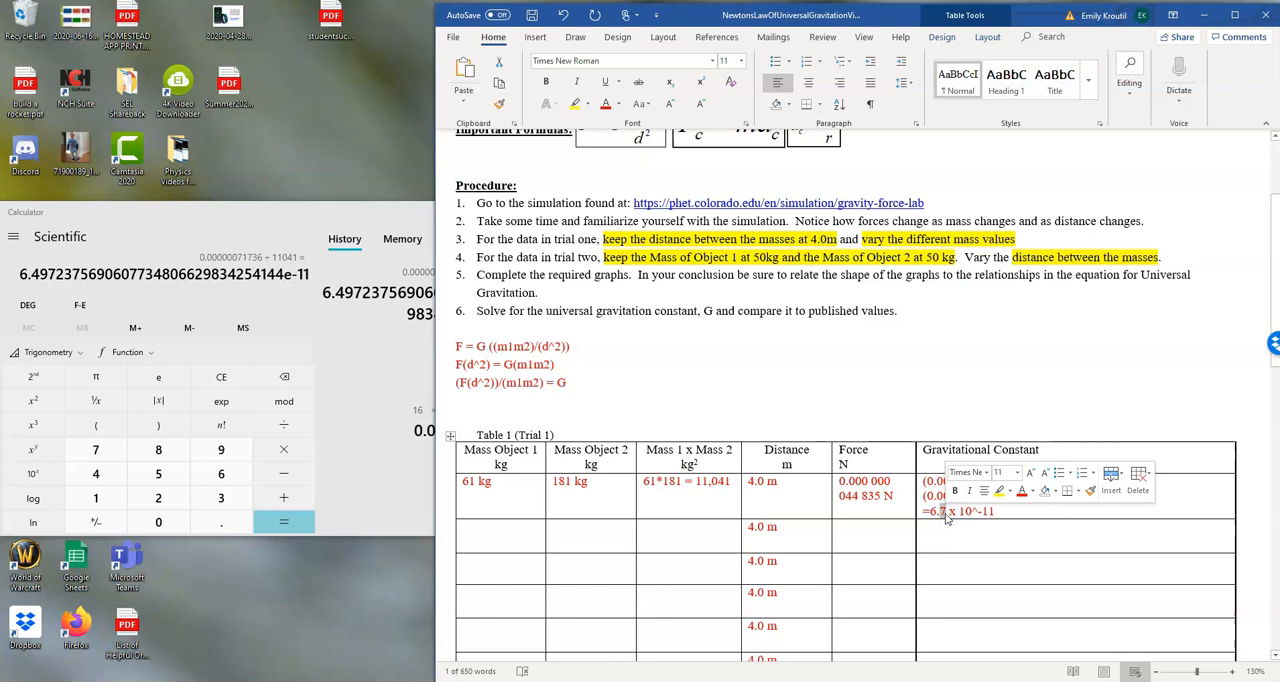
pyautogui.write('6.5')
# Copy (F(d^2))/(m1m2 from the derived formula into the Gravitational Constant cells of Table 1's second, third and fourth rows
pyautogui.scroll(-2, 955, 470)
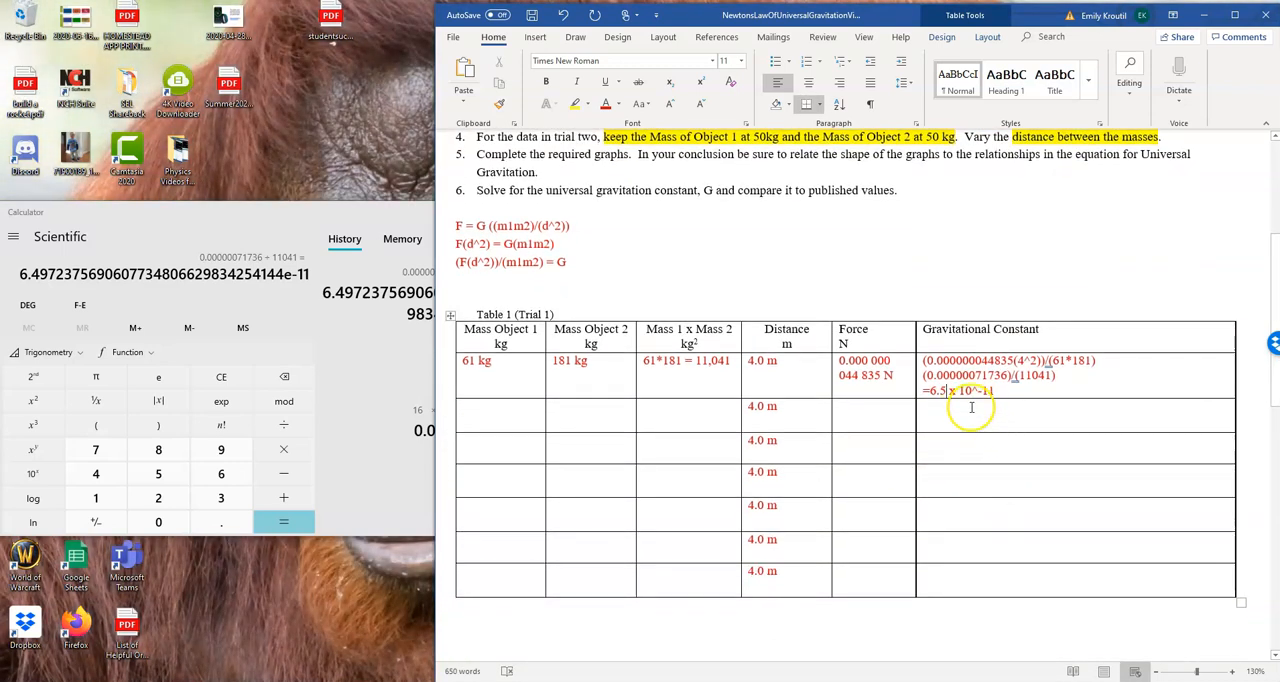
pyautogui.moveTo(570, 263); pyautogui.dragTo(461, 262)
pyautogui.click(560, 283)
pyautogui.moveTo(546, 263); pyautogui.dragTo(455, 262)
pyautogui.hotkey('ctrl', 'c')
pyautogui.click(921, 408)
pyautogui.hotkey('ctrl', 'v')
pyautogui.click(946, 443)
pyautogui.hotkey('ctrl', 'v')
pyautogui.click(946, 472)
pyautogui.hotkey('ctrl', 'v')
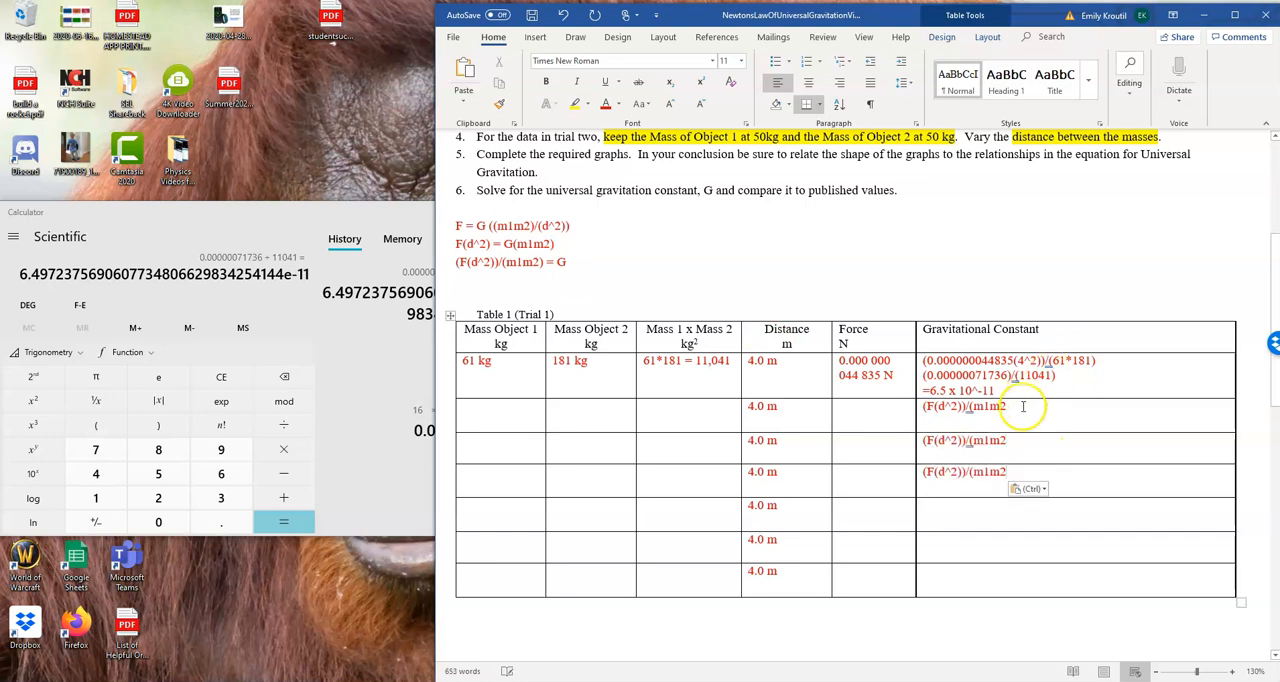
# Add the missing closing parenthesis to the formulas pasted in Table 1's second to fourth rows
pyautogui.click(1027, 404)
pyautogui.write(')')
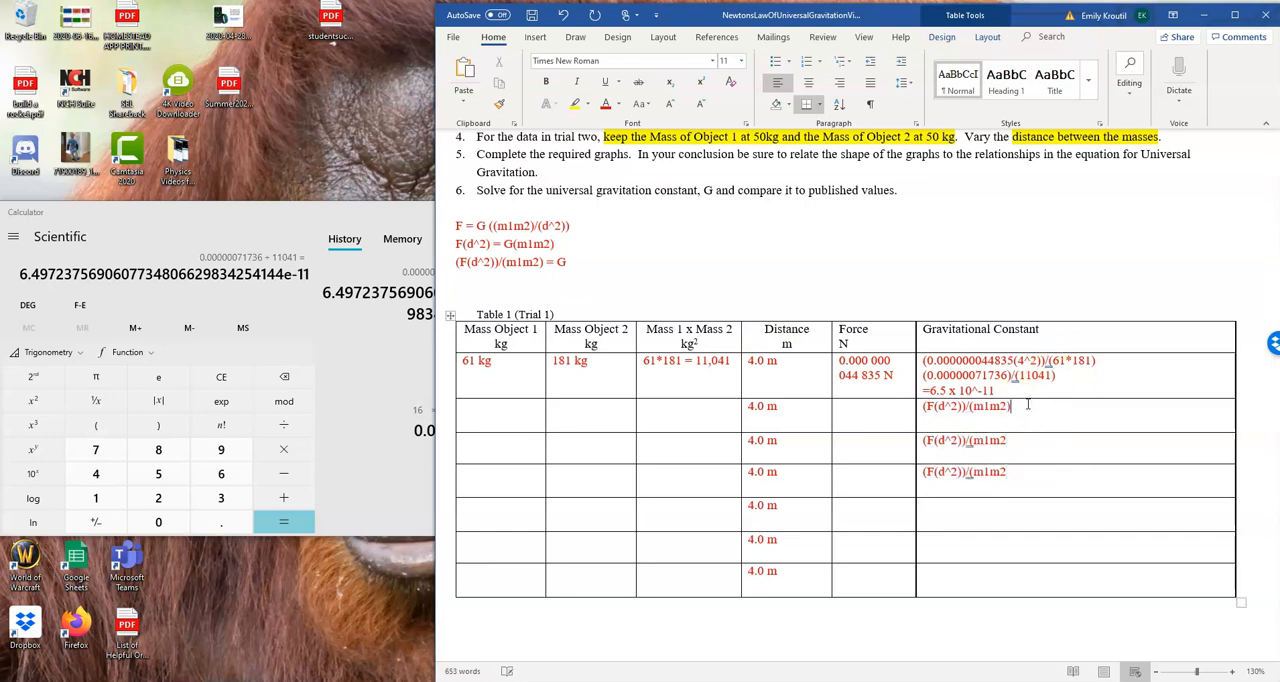
pyautogui.click(1007, 467)
pyautogui.write(')')
# Copy the complete formula (F(d^2))/(m1m2) into the Gravitational Constant cells of Table 1's last three rows
pyautogui.click(918, 474)
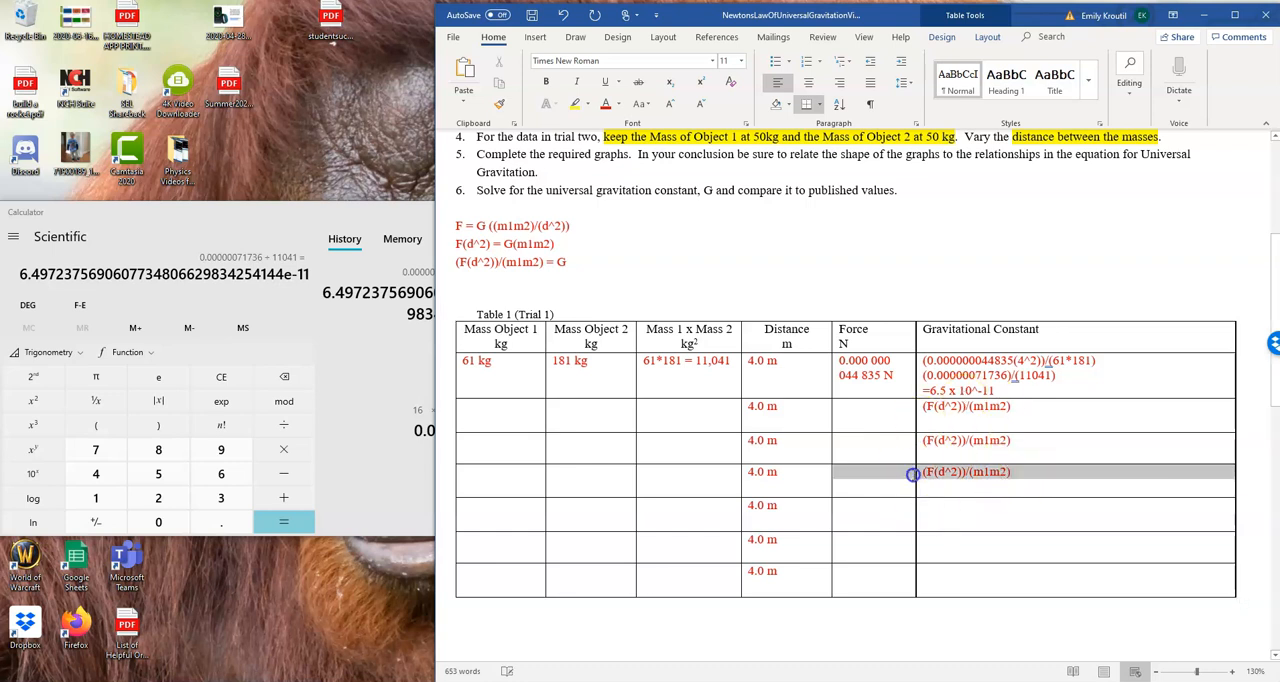
pyautogui.hotkey('ctrl', 'c')
pyautogui.hotkey('ctrl', 'v')
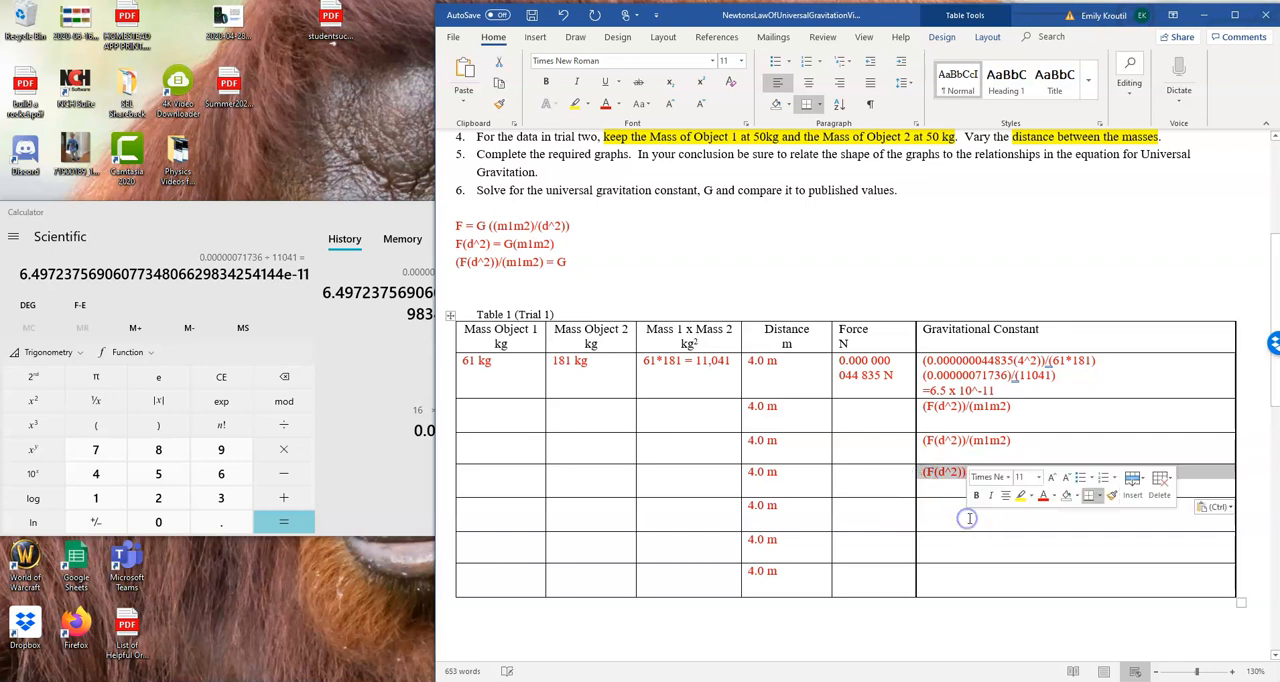
pyautogui.click(932, 512)
pyautogui.hotkey('ctrl', 'v')
pyautogui.click(962, 549)
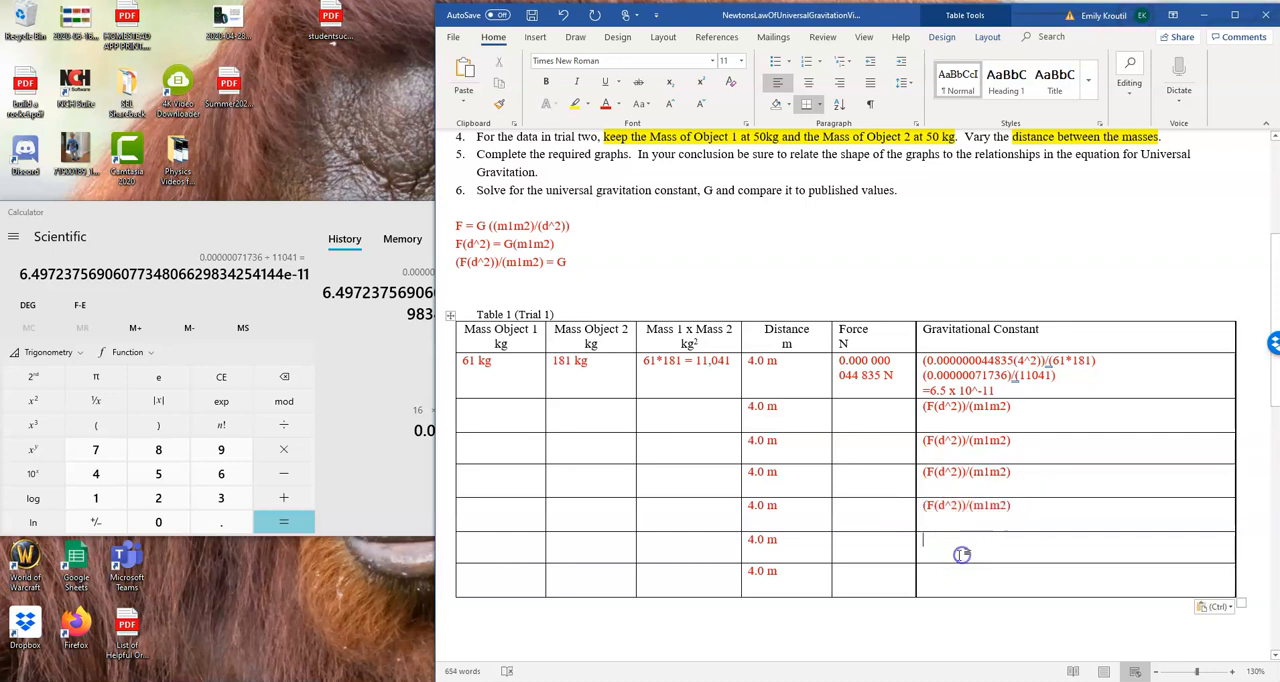
pyautogui.hotkey('ctrl', 'v')
pyautogui.scroll(-2, 966, 540)
pyautogui.click(962, 466)
pyautogui.hotkey('ctrl', 'v')
# Paste the formula (F(d^2))/(m1m2) into the first two Gravitational Constant cells of Table 2
pyautogui.scroll(-3, 883, 457)
pyautogui.click(867, 465)
pyautogui.hotkey('ctrl', 'v')
pyautogui.click(862, 522)
pyautogui.hotkey('ctrl', 'v')
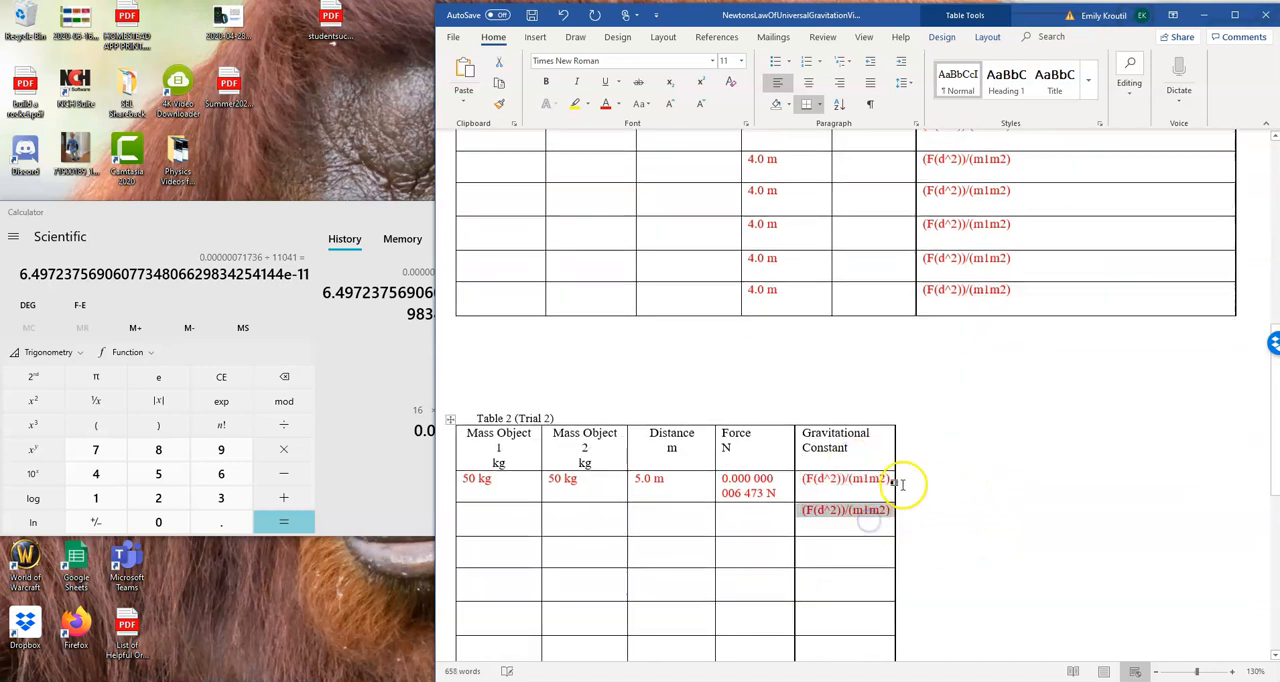
# Try to widen Table 2's Gravitational Constant column by moving its outer border outward
pyautogui.moveTo(894, 483); pyautogui.dragTo(1153, 471)
pyautogui.scroll(-1, 950, 480)
pyautogui.scroll(-1, 948, 479)
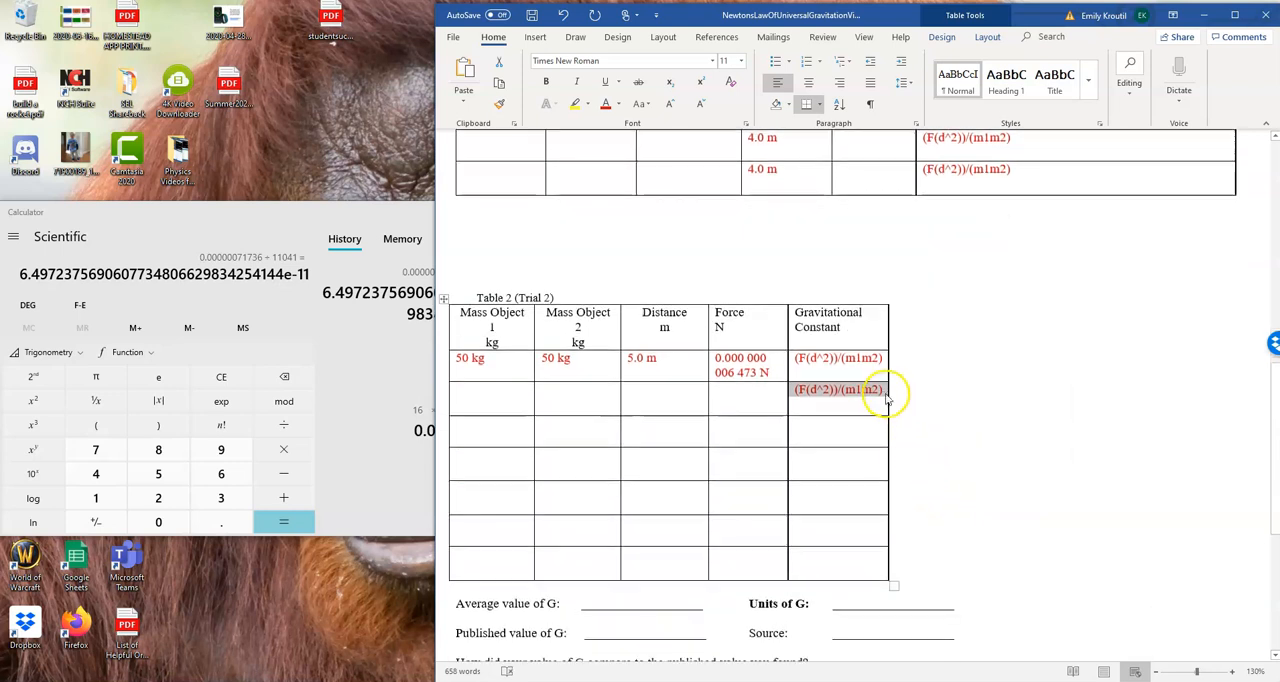
pyautogui.moveTo(888, 393); pyautogui.dragTo(1026, 392)
pyautogui.click(828, 438)
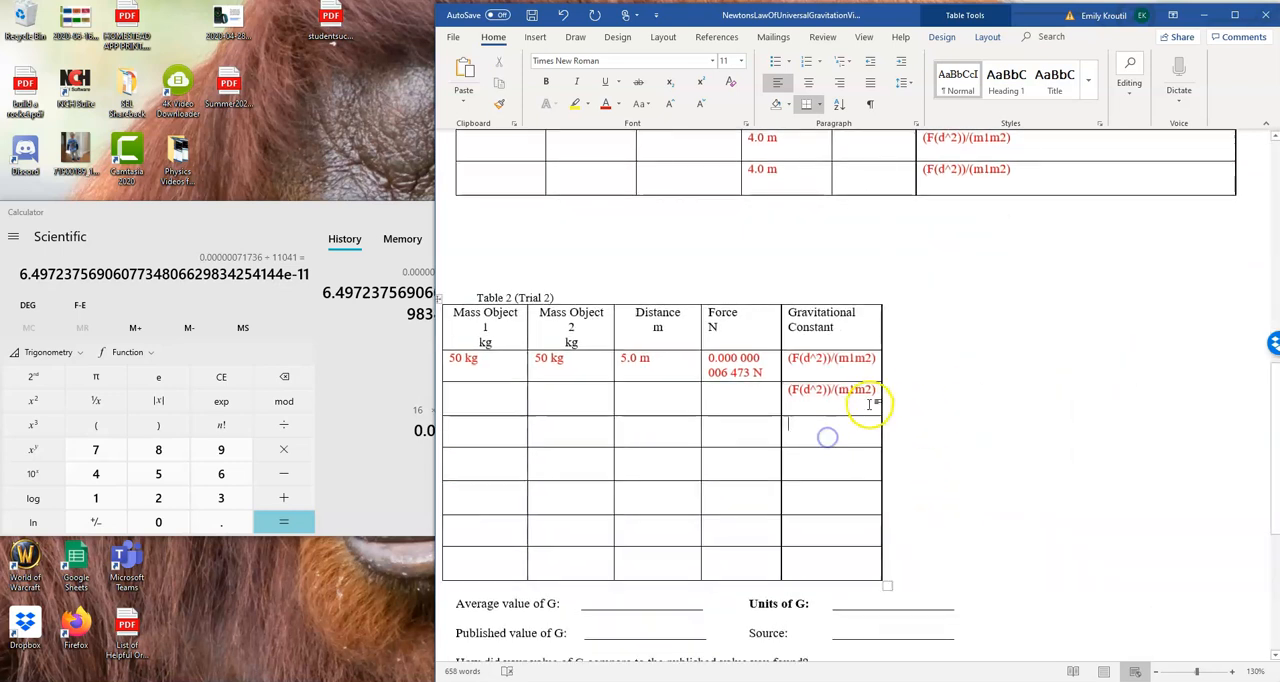
pyautogui.moveTo(880, 400); pyautogui.dragTo(1074, 406)
# Paste the formula (F(d^2))/(m1m2) into the remaining five Gravitational Constant cells of Table 2
pyautogui.click(839, 432)
pyautogui.hotkey('ctrl', 'v')
pyautogui.click(820, 462)
pyautogui.hotkey('ctrl', 'v')
pyautogui.click(820, 494)
pyautogui.hotkey('ctrl', 'v')
pyautogui.click(824, 530)
pyautogui.hotkey('ctrl', 'v')
pyautogui.click(825, 563)
pyautogui.press('ctrl')
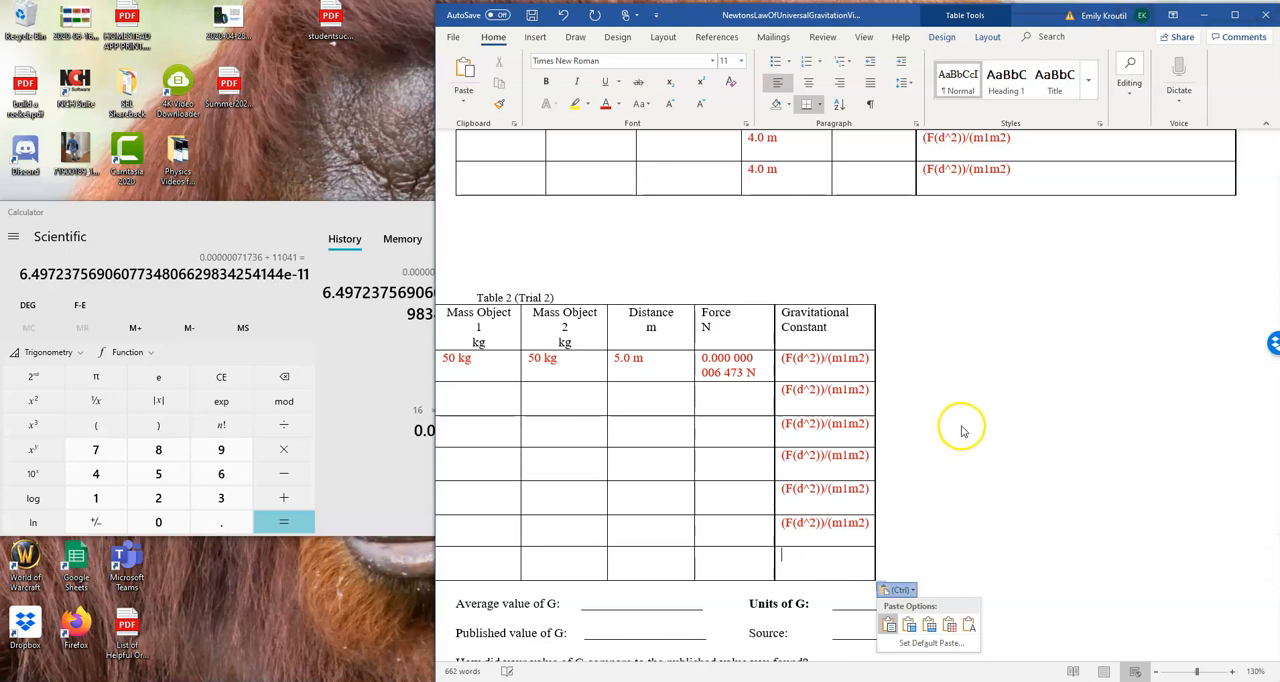
pyautogui.click(790, 555)
pyautogui.hotkey('ctrl', 'v')
# Below Table 1, add the indented line "Average G = (add up all of the answers in the Gravitational Constant)/7"
pyautogui.scroll(-3, 972, 485)
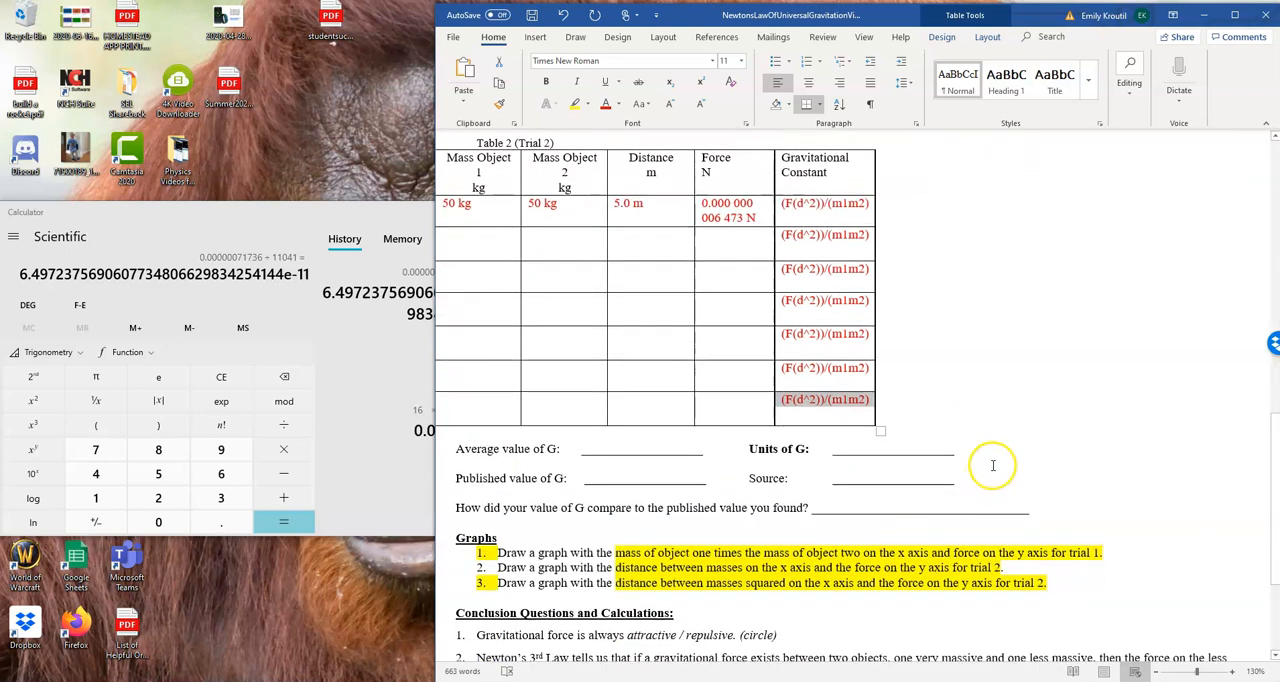
pyautogui.click(605, 443)
pyautogui.scroll(8, 1032, 385)
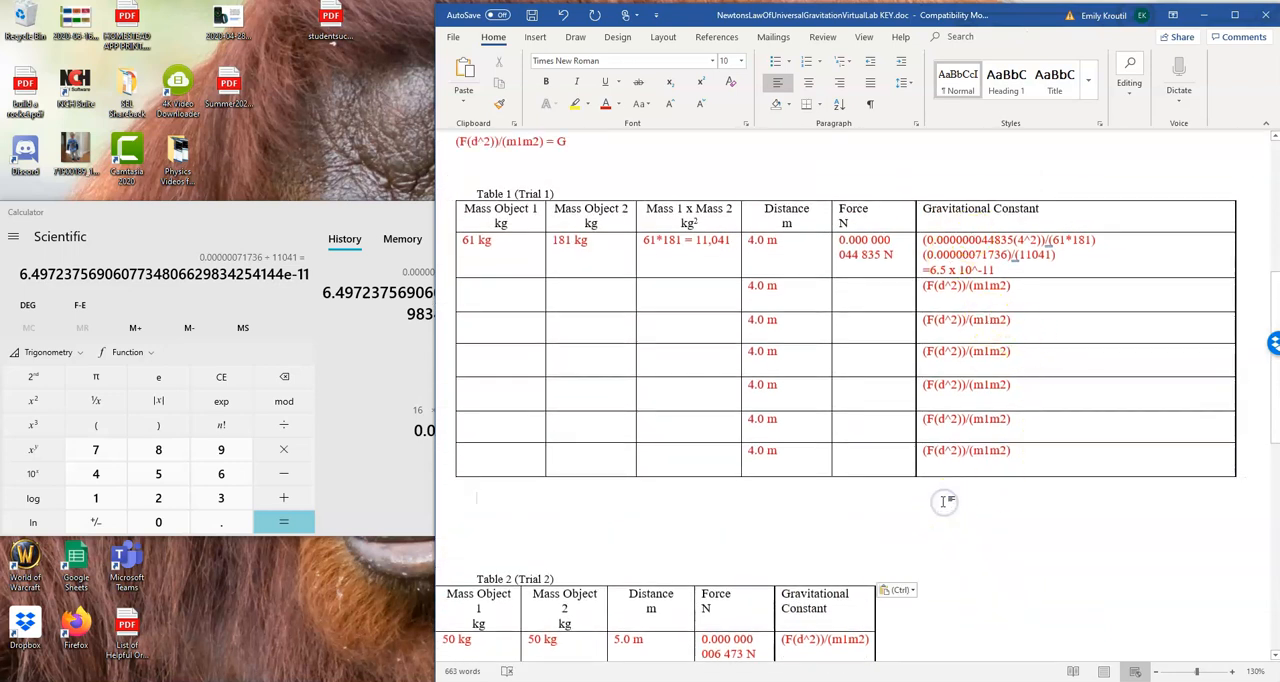
pyautogui.click(605, 105)
pyautogui.press('Tab')
pyautogui.press('Tab')
pyautogui.press('Tab')
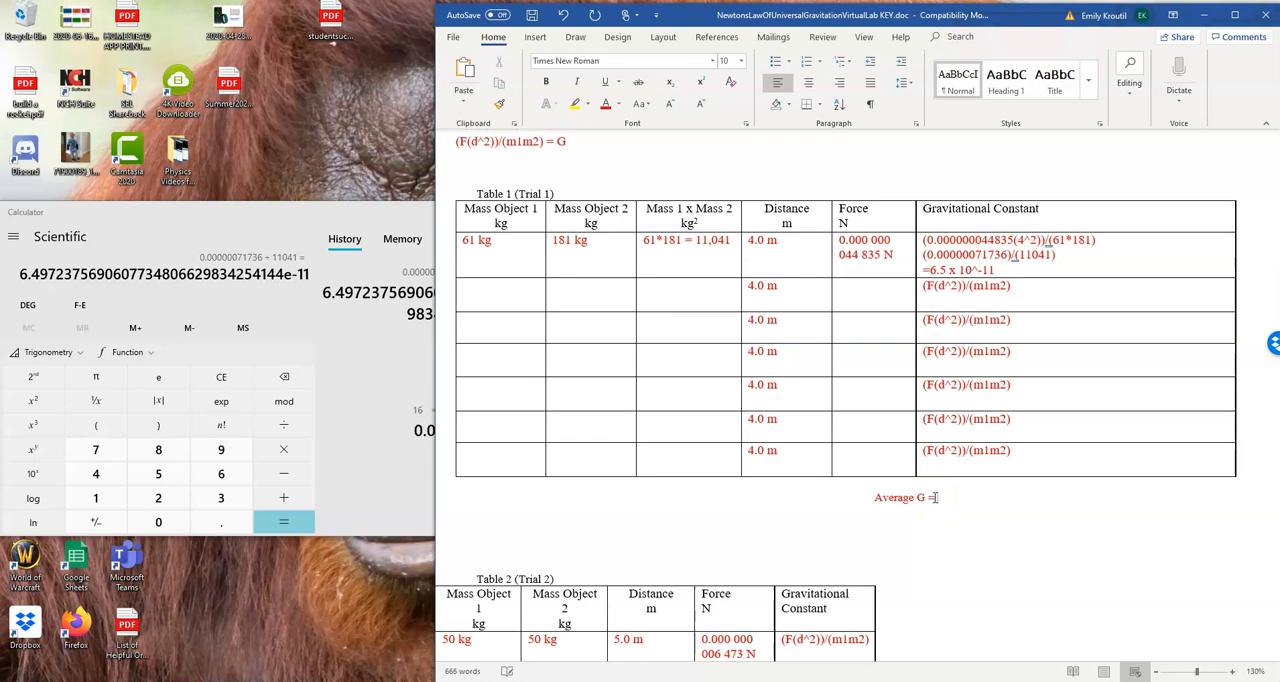
pyautogui.write('add up all of the answers in the Gravitational Constant)/')
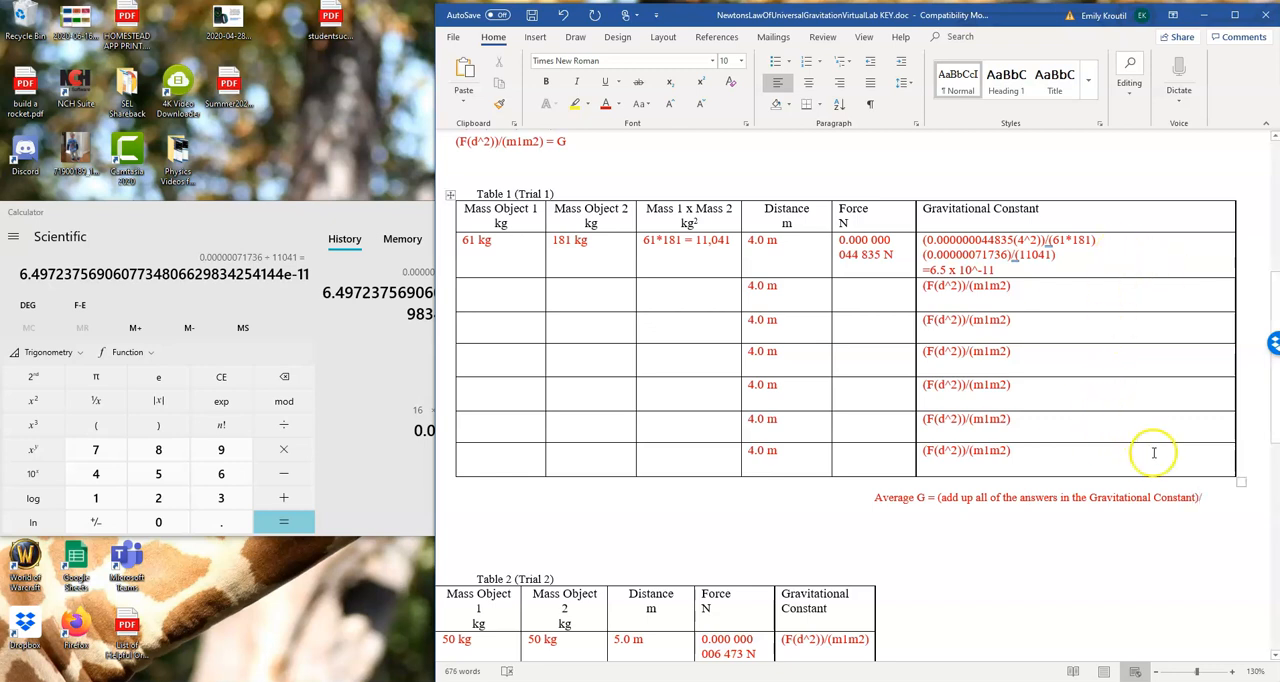
pyautogui.write('7')
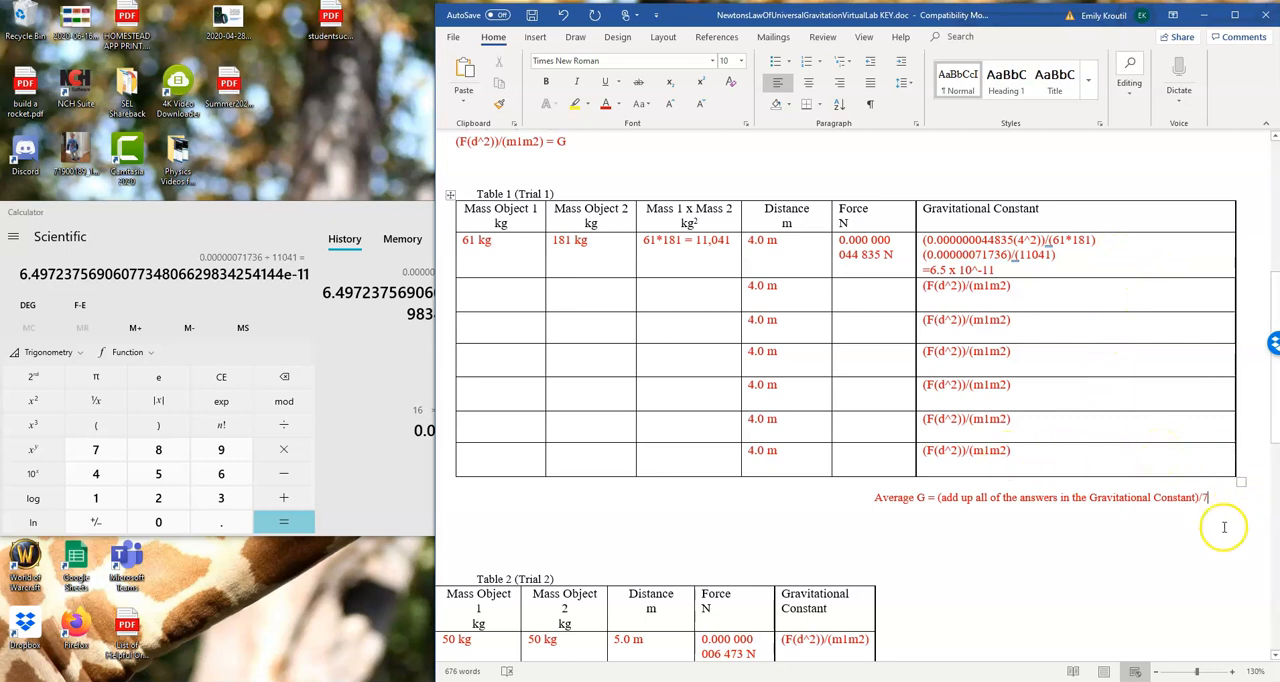
# Copy the Average G line below Table 1 and widen the document window over the calculator
pyautogui.keyDown('shift'); pyautogui.click(871, 502); pyautogui.keyUp('shift')
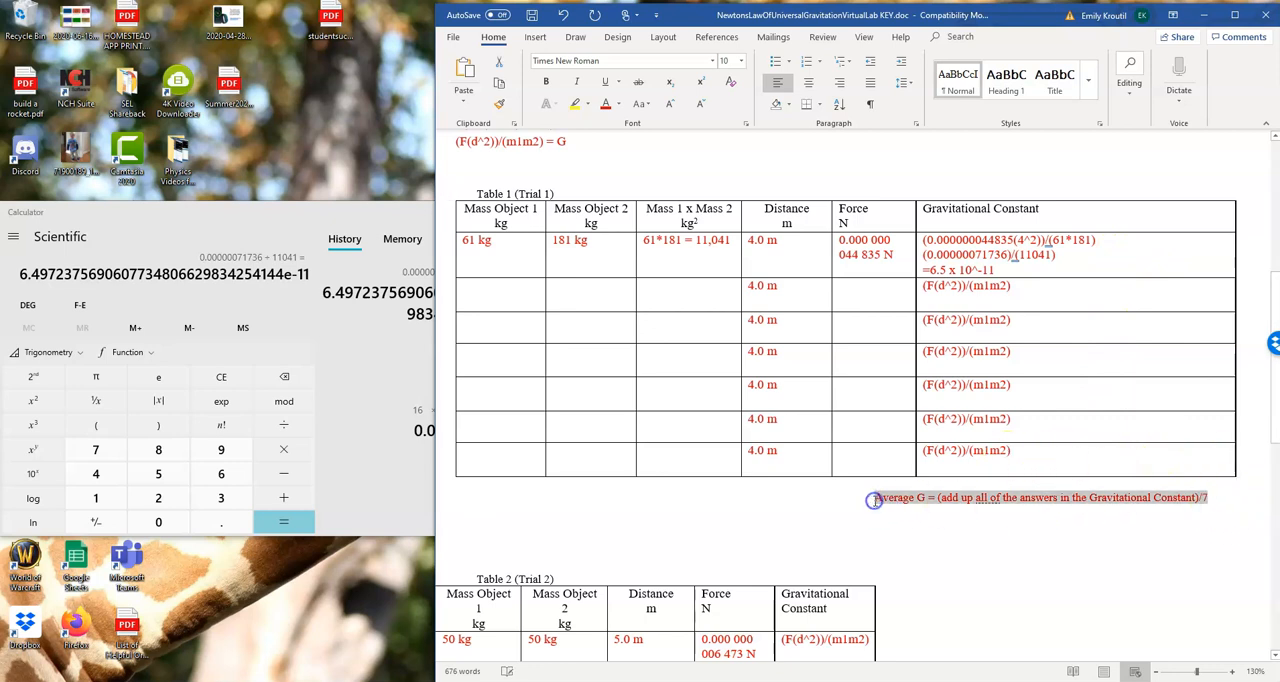
pyautogui.scroll(-5, 880, 560)
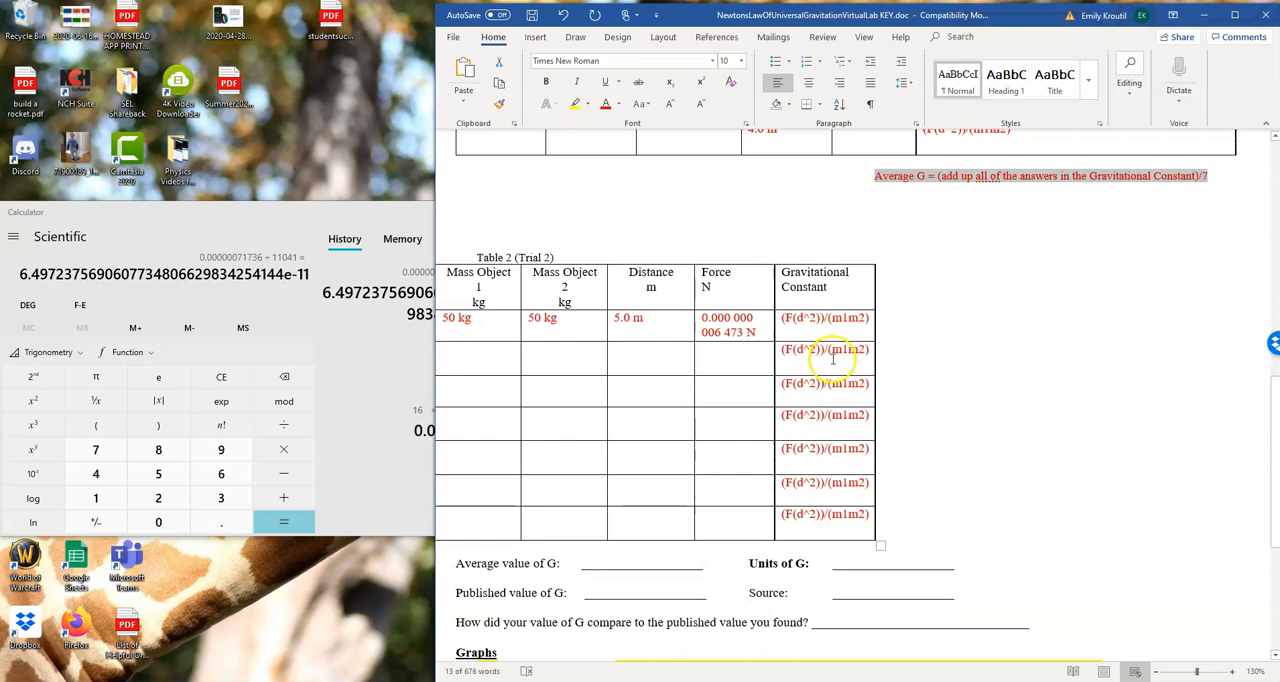
pyautogui.click(838, 560)
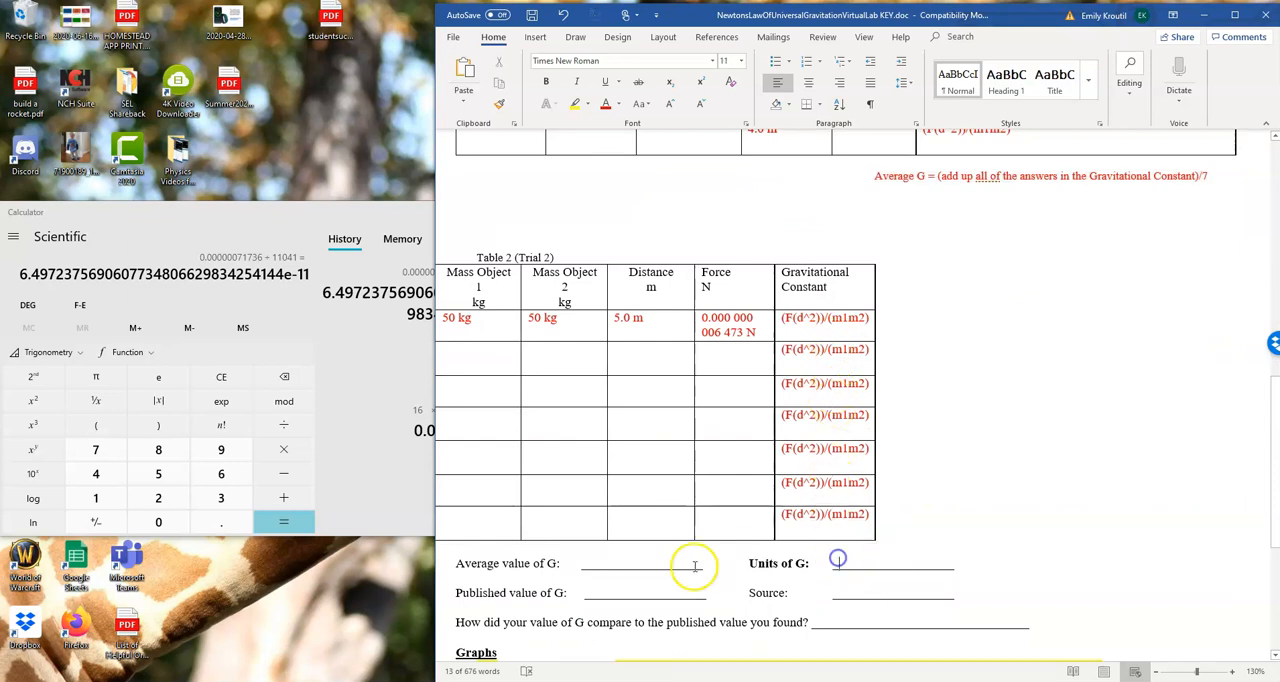
pyautogui.click(458, 549)
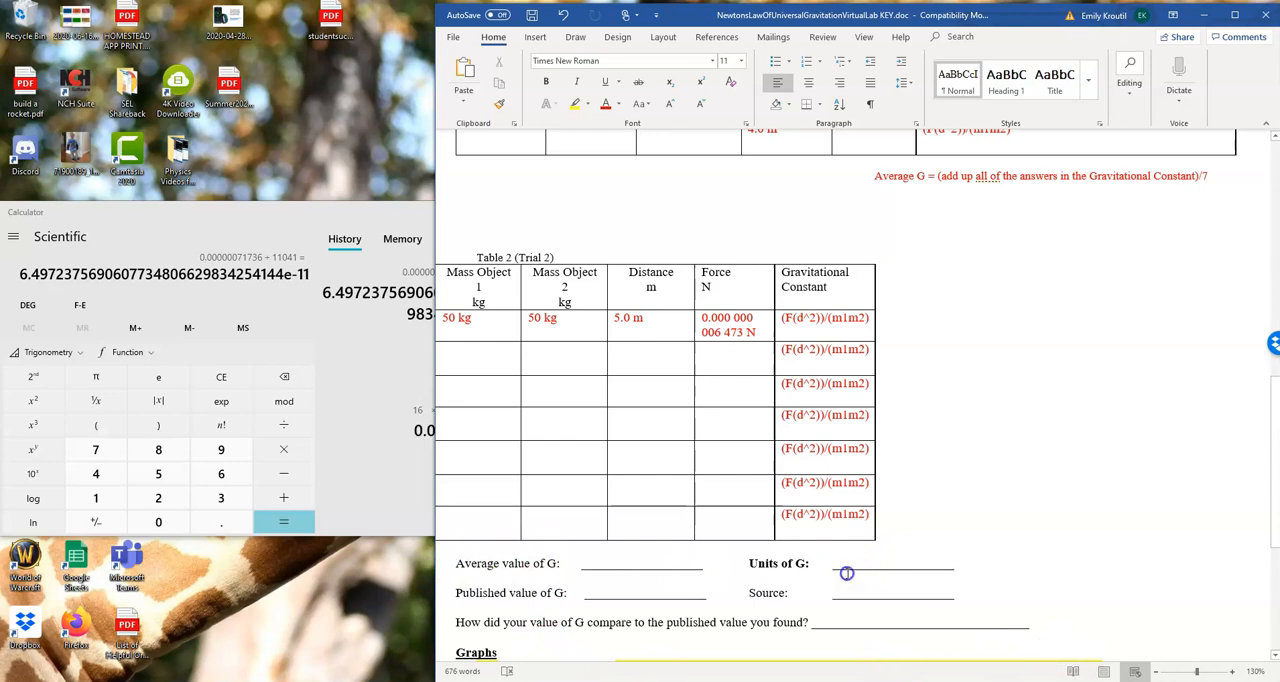
pyautogui.moveTo(752, 560); pyautogui.dragTo(441, 534)
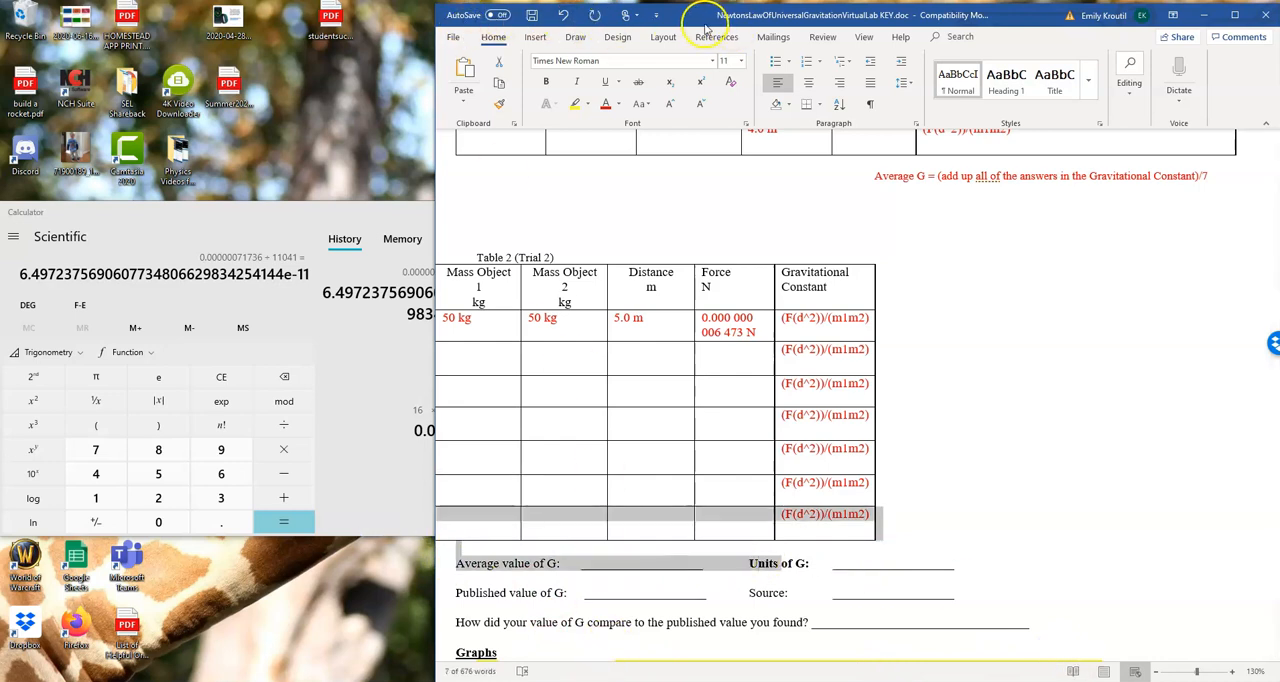
pyautogui.moveTo(436, 104); pyautogui.dragTo(239, 104)
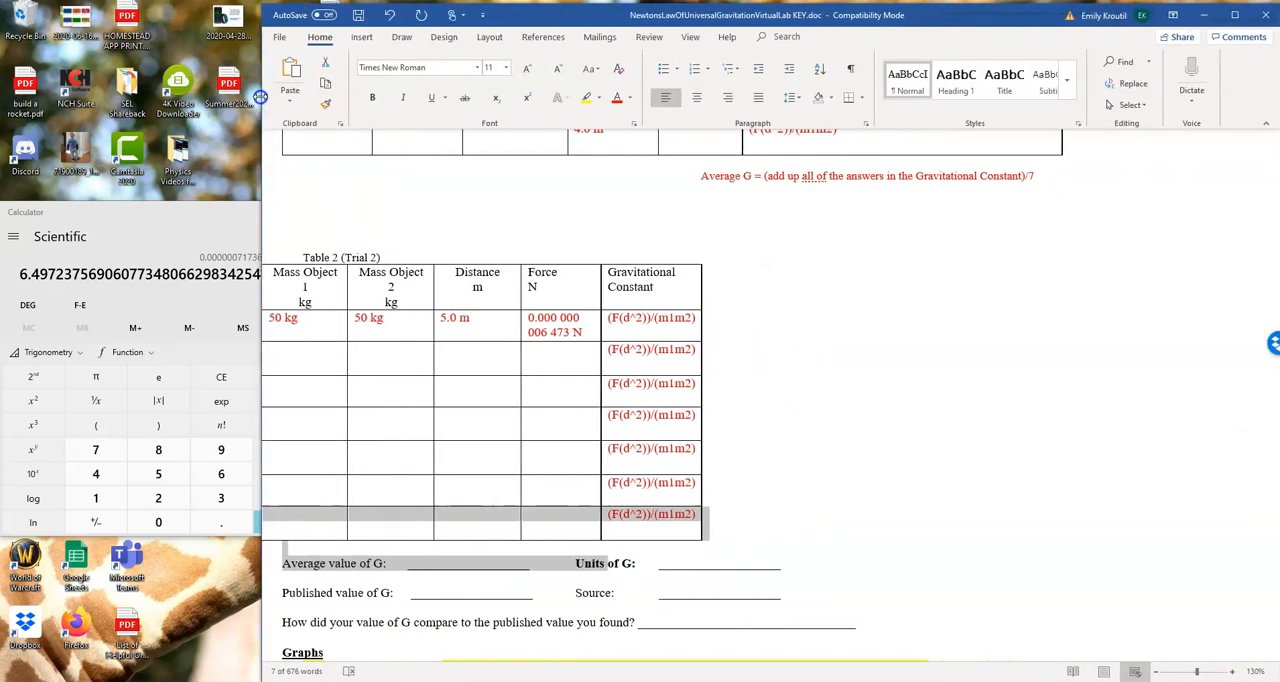
pyautogui.click(828, 652)
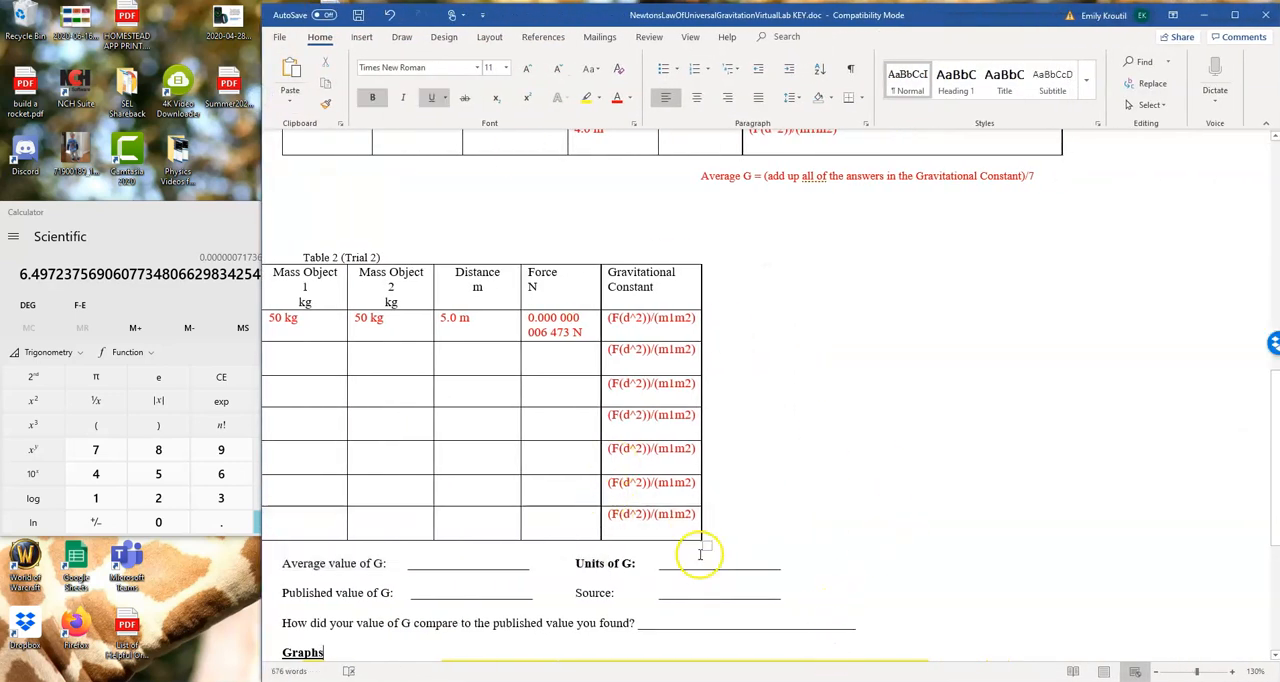
# Paste the Average G line on a new line directly below Table 2 and indent it by two tab stops
pyautogui.click(336, 549)
pyautogui.press('Return')
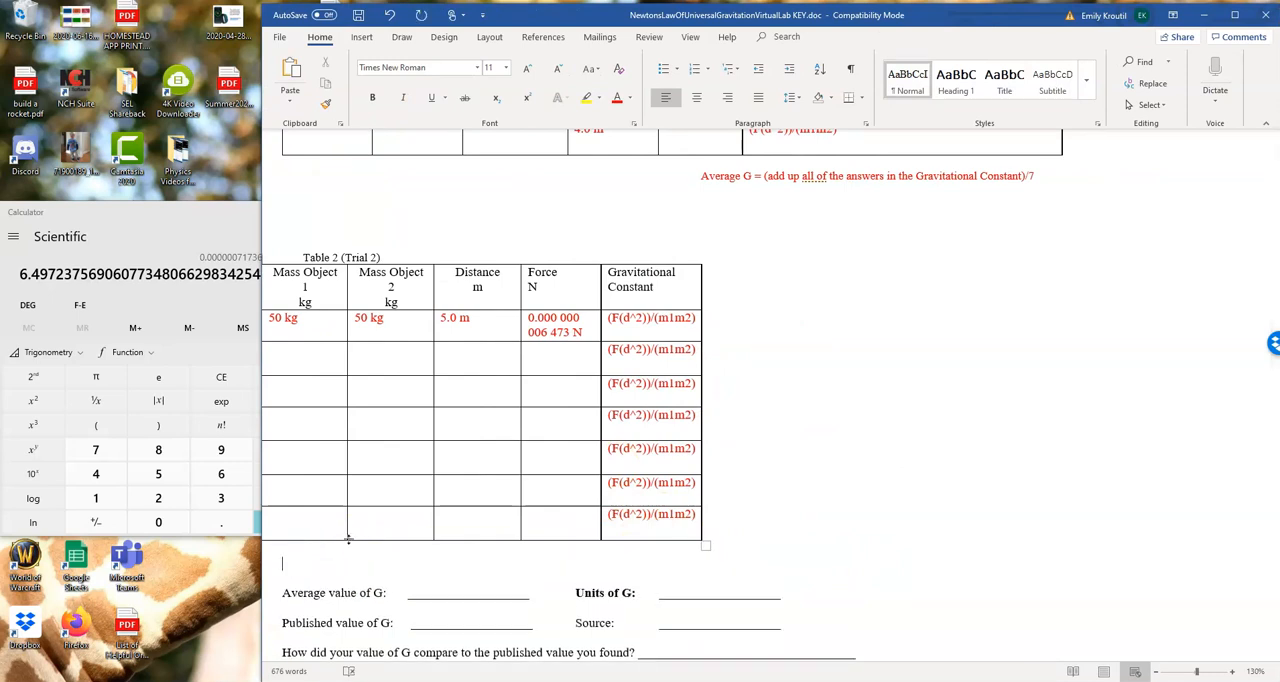
pyautogui.hotkey('ctrl', 'v')
pyautogui.click(284, 565)
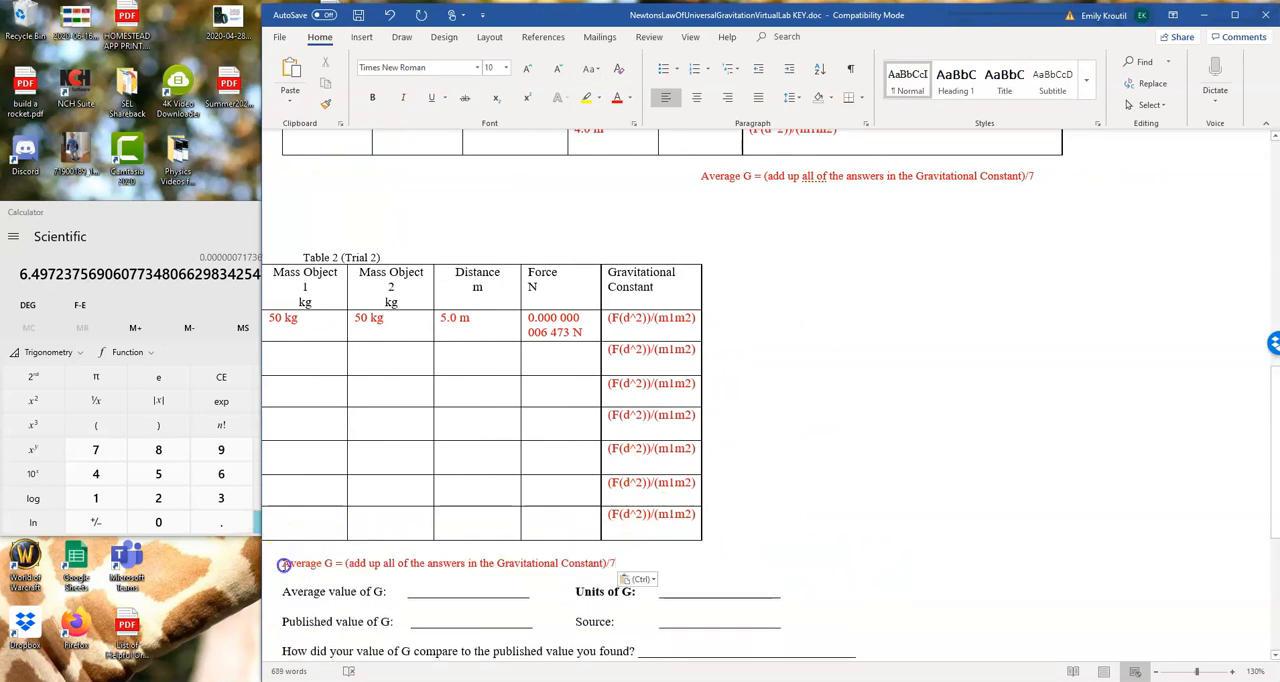
pyautogui.press('Tab')
pyautogui.press('Tab')
# Place the cursor in the Published value of G blank, and switch to Chrome to load the Google home page
pyautogui.click(412, 591)
pyautogui.click(427, 591)
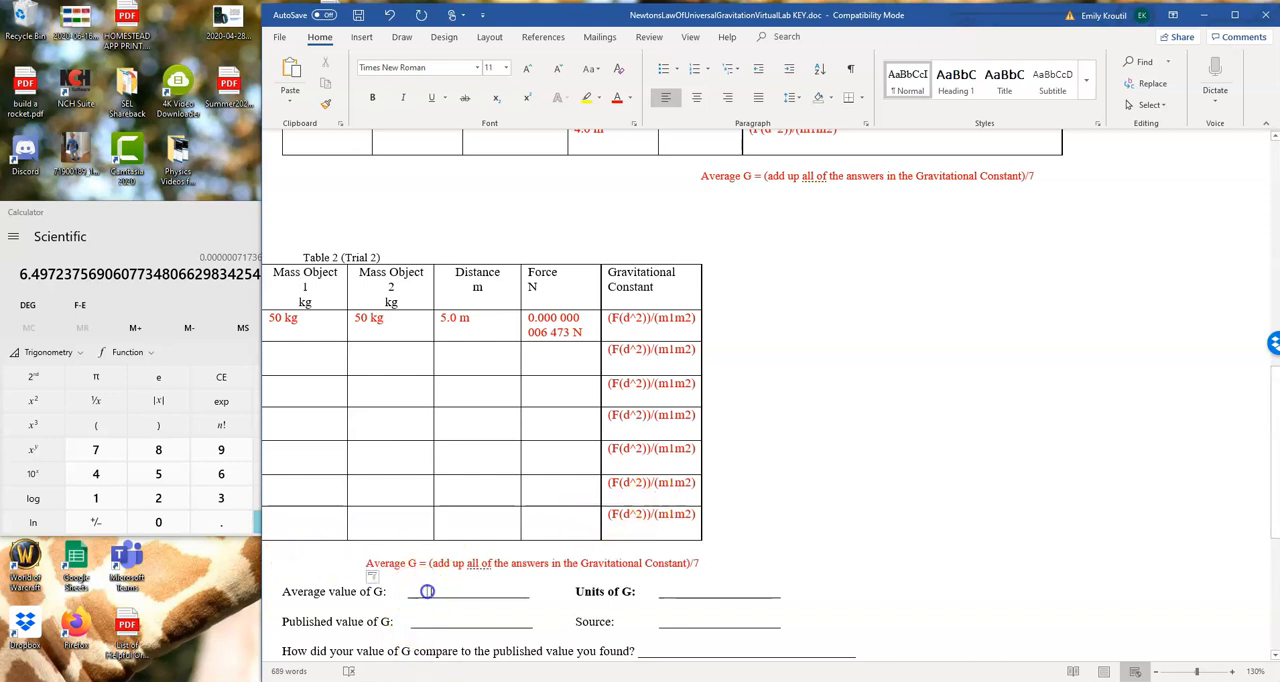
pyautogui.moveTo(427, 591); pyautogui.dragTo(484, 591)
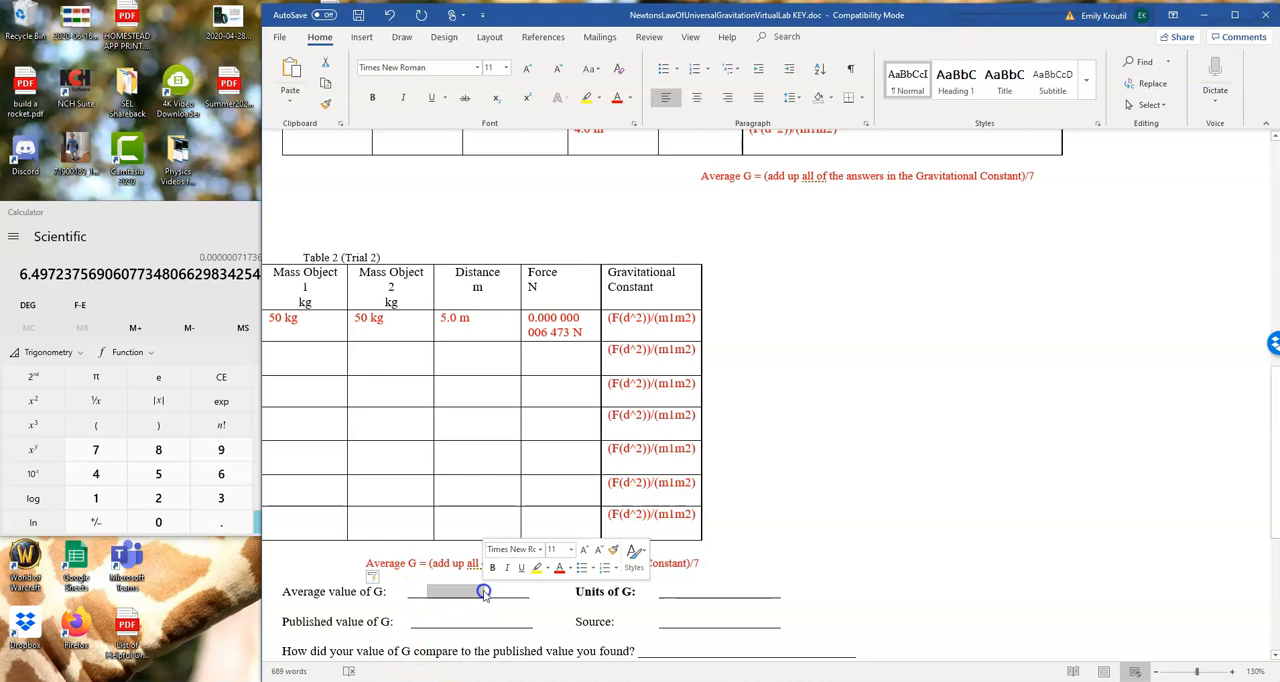
pyautogui.click(429, 621)
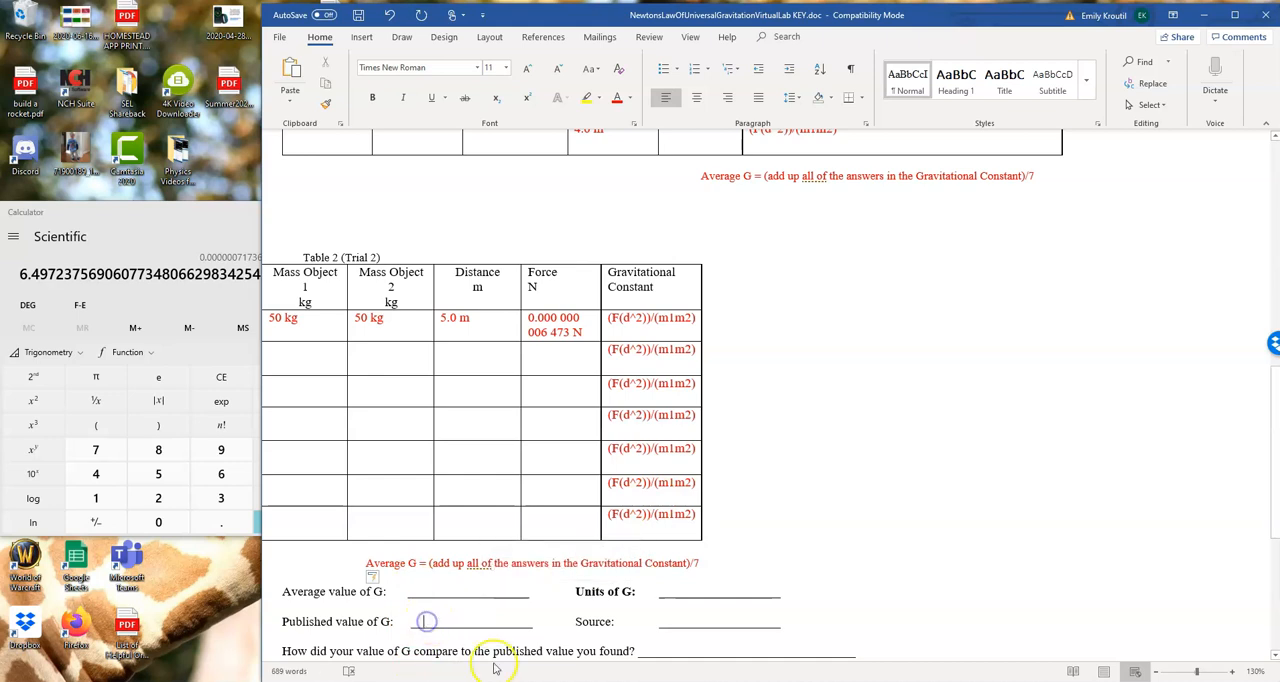
pyautogui.moveTo(428, 680)
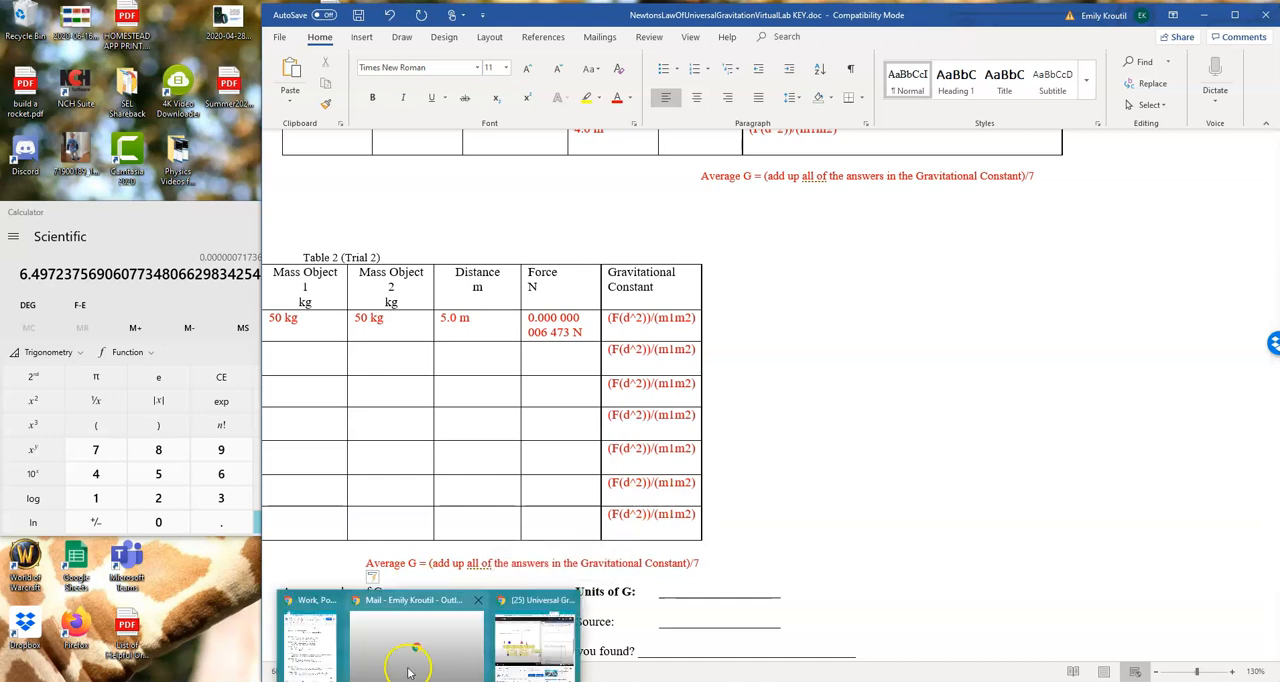
pyautogui.click(533, 648)
pyautogui.click(409, 50)
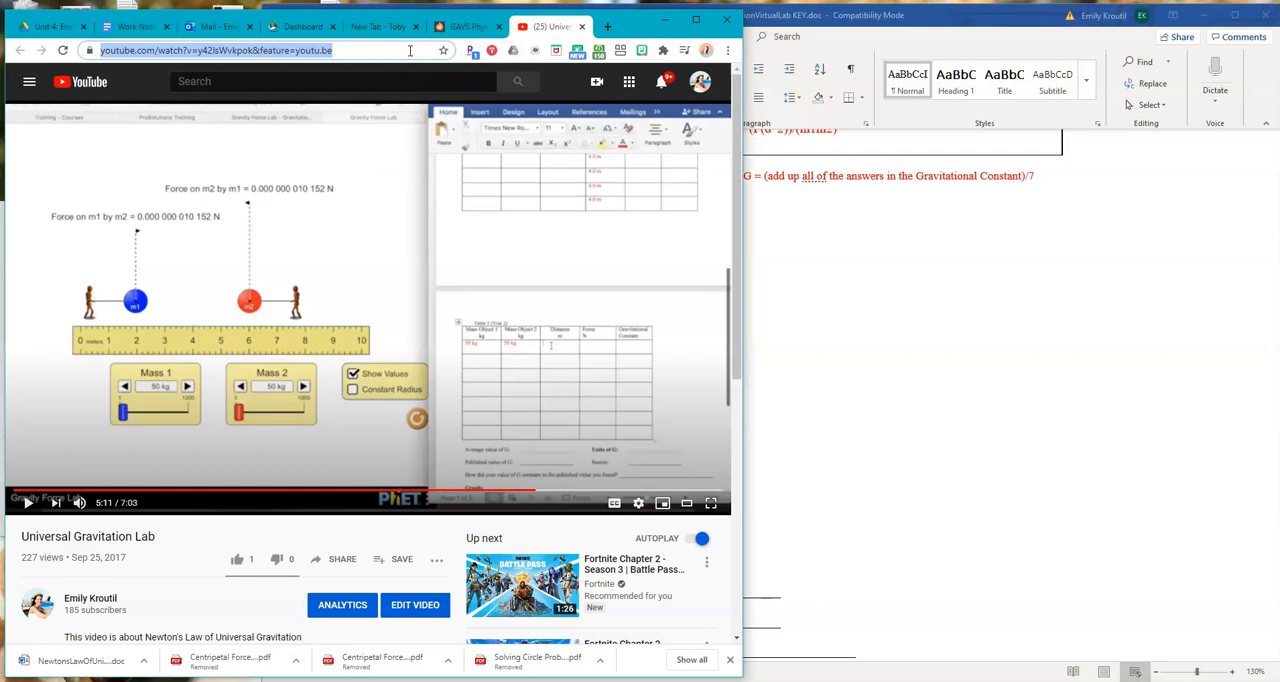
pyautogui.write('google.')
pyautogui.press('Return')
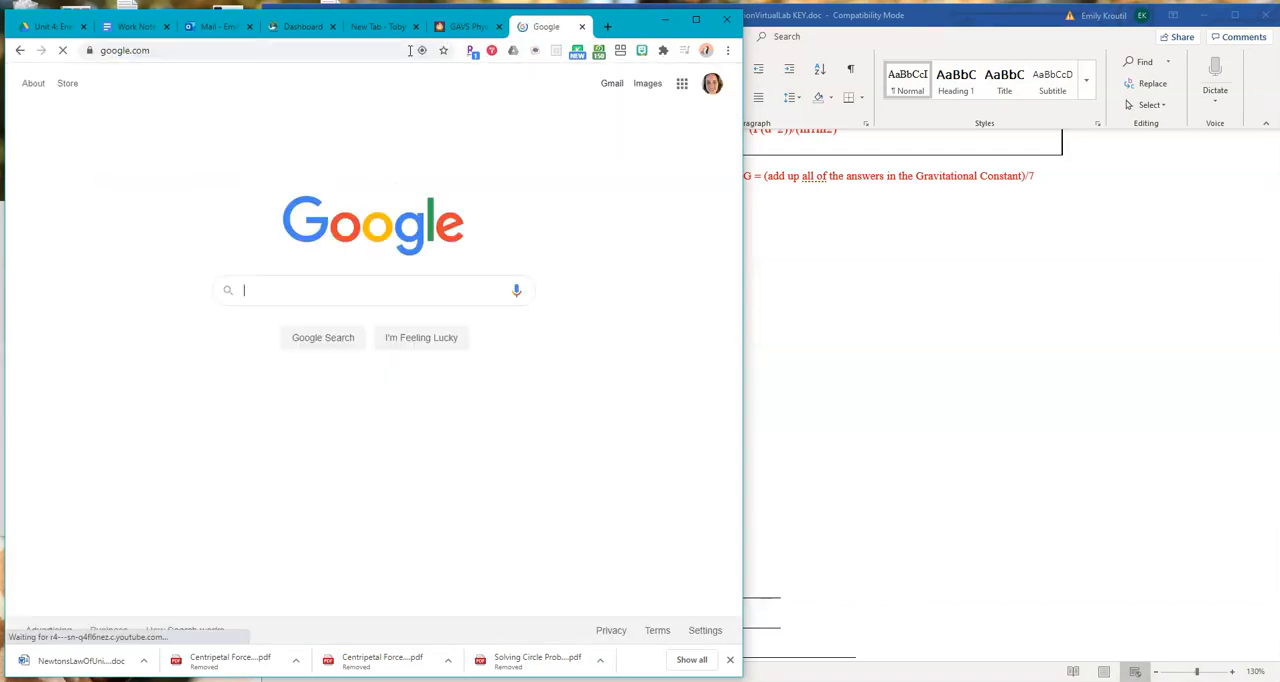
# Search Google for the gravitational constant
pyautogui.write('g')
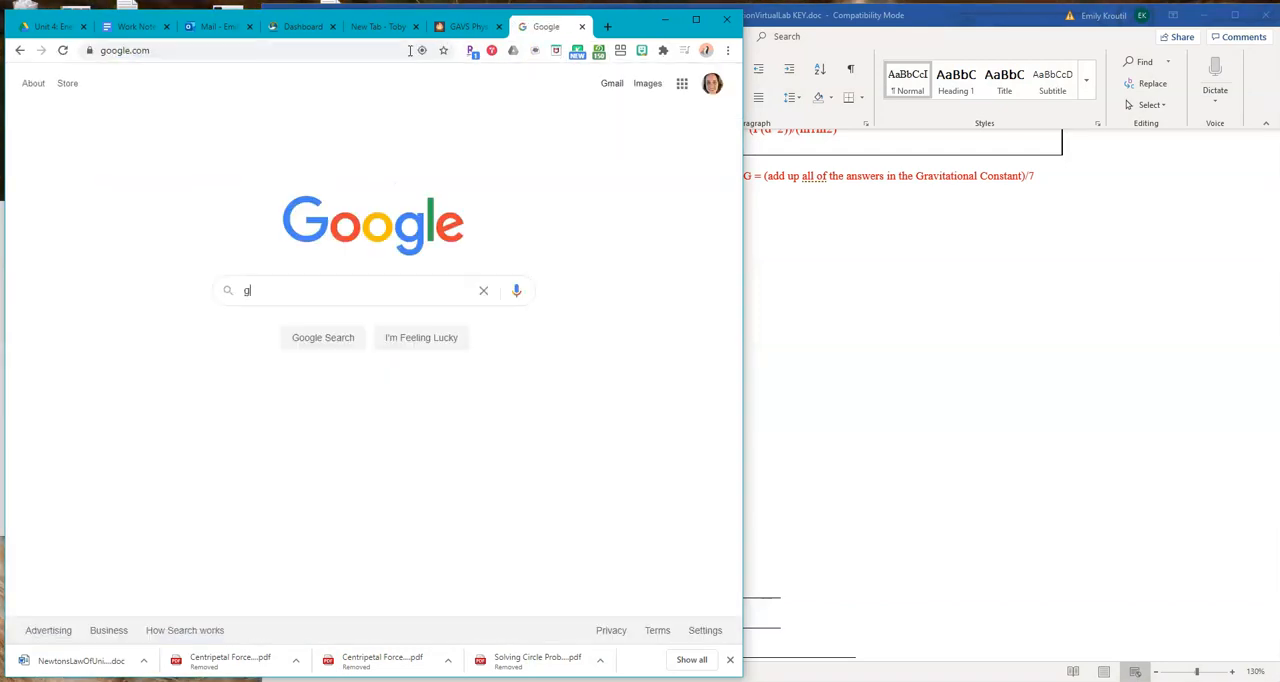
pyautogui.write('ravitati')
pyautogui.press('BackSpace')
pyautogui.write('nal constant')
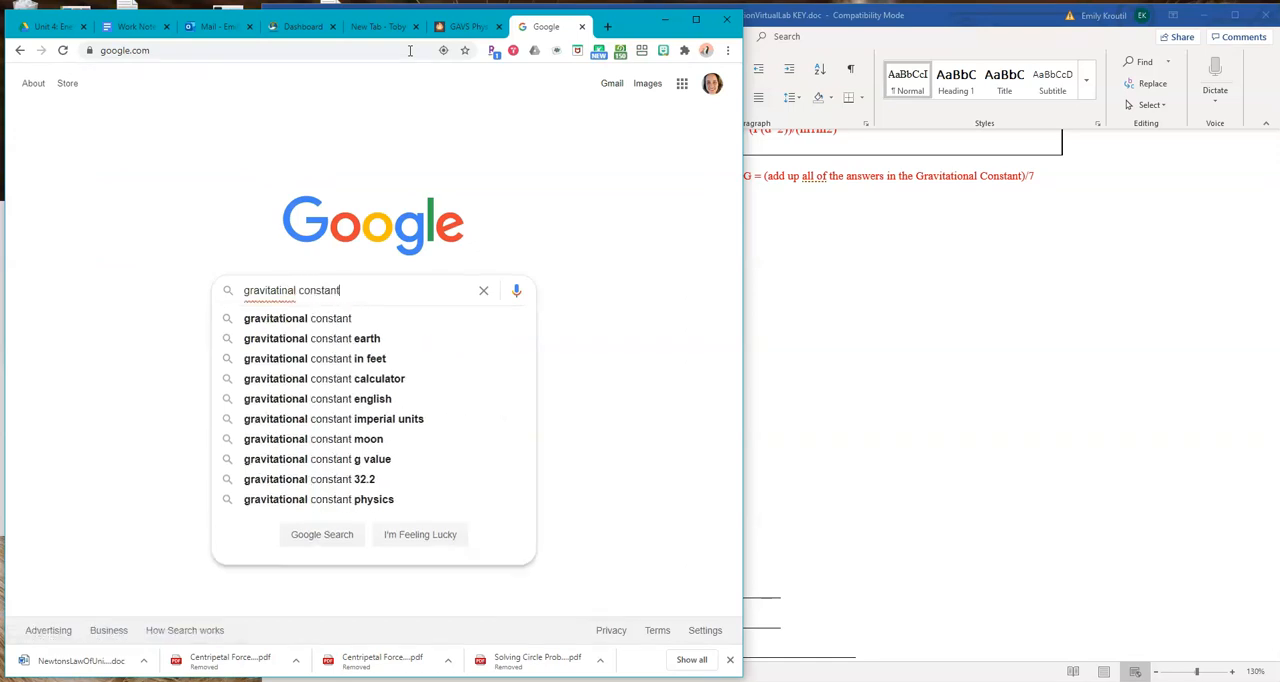
pyautogui.press('Return')
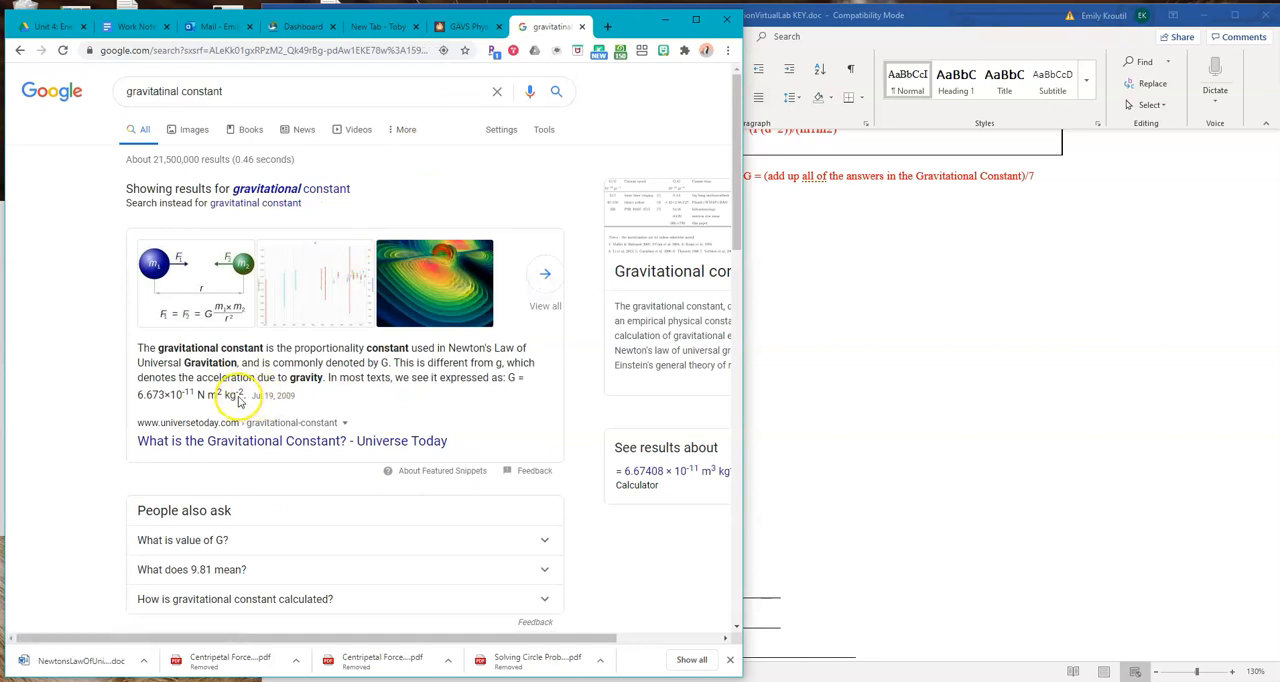
# Copy 6.673×10^-11 N m^2 kg^-2 from the search result's featured snippet into the Published value of G blank in the Word lab key
pyautogui.moveTo(137, 396); pyautogui.dragTo(244, 397)
pyautogui.hotkey('ctrl', 'c')
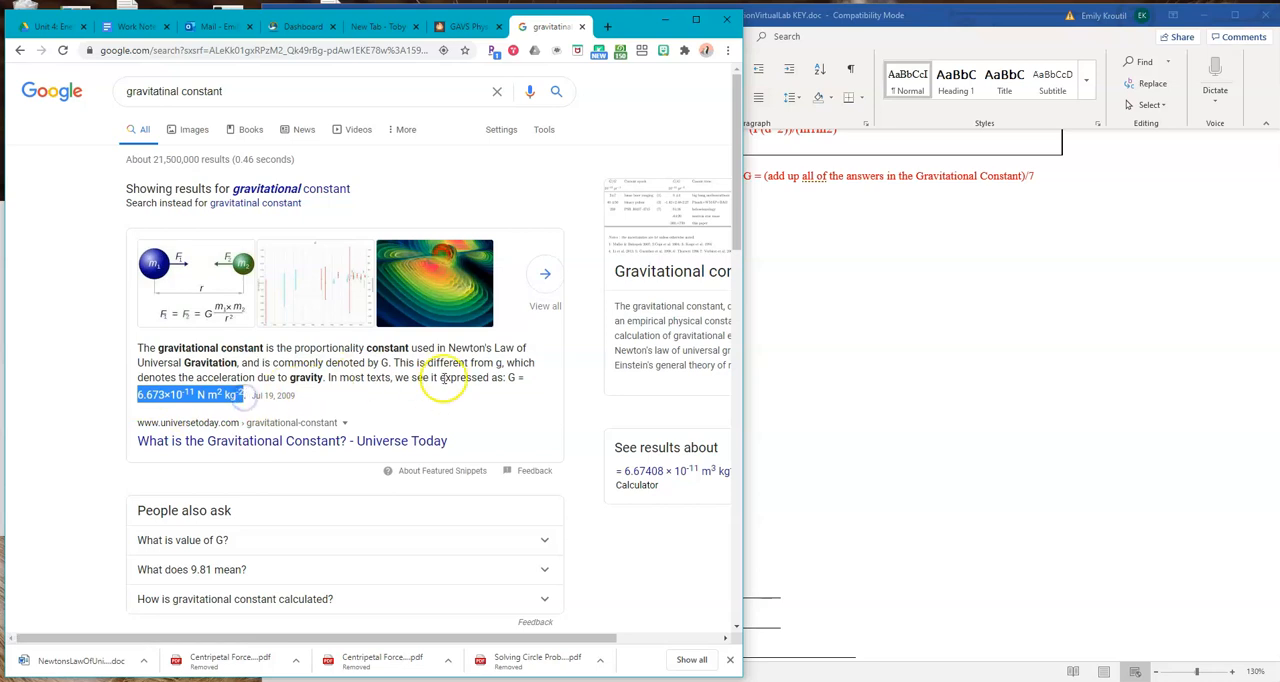
pyautogui.click(857, 455)
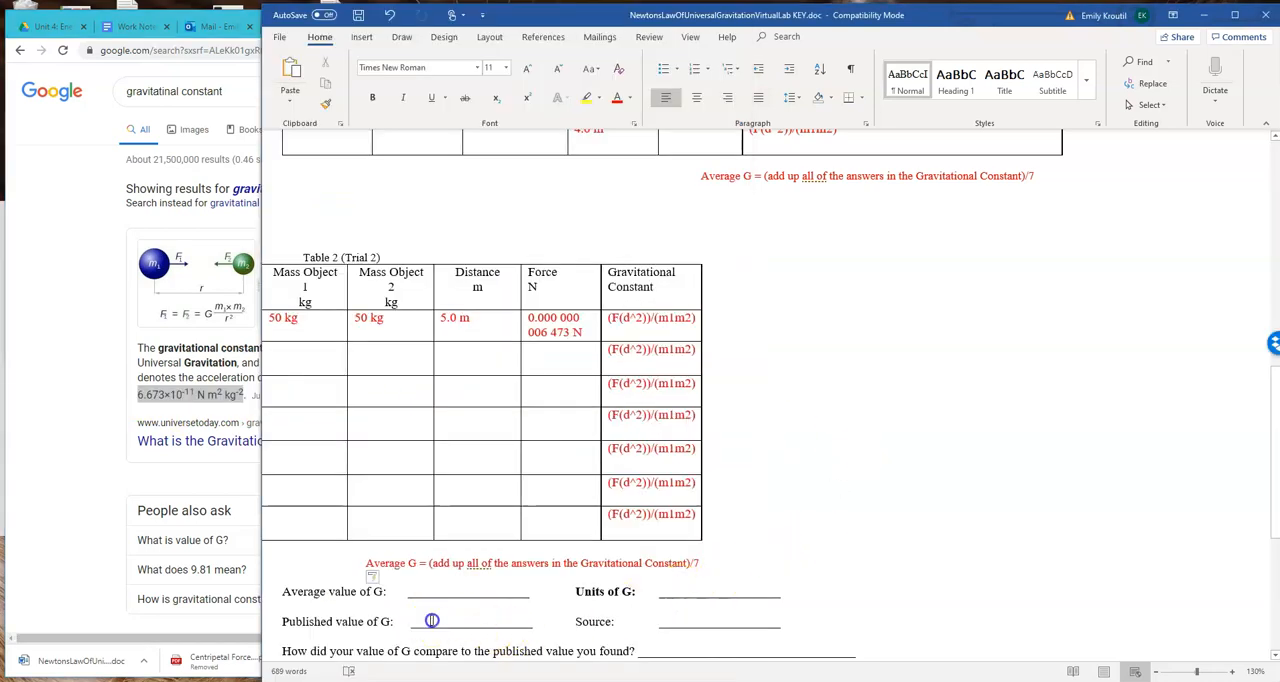
pyautogui.click(432, 621)
pyautogui.hotkey('ctrl', 'v')
# Open the Universe Today gravitational constant article in Chrome, copy its web address and close the article
pyautogui.click(192, 420)
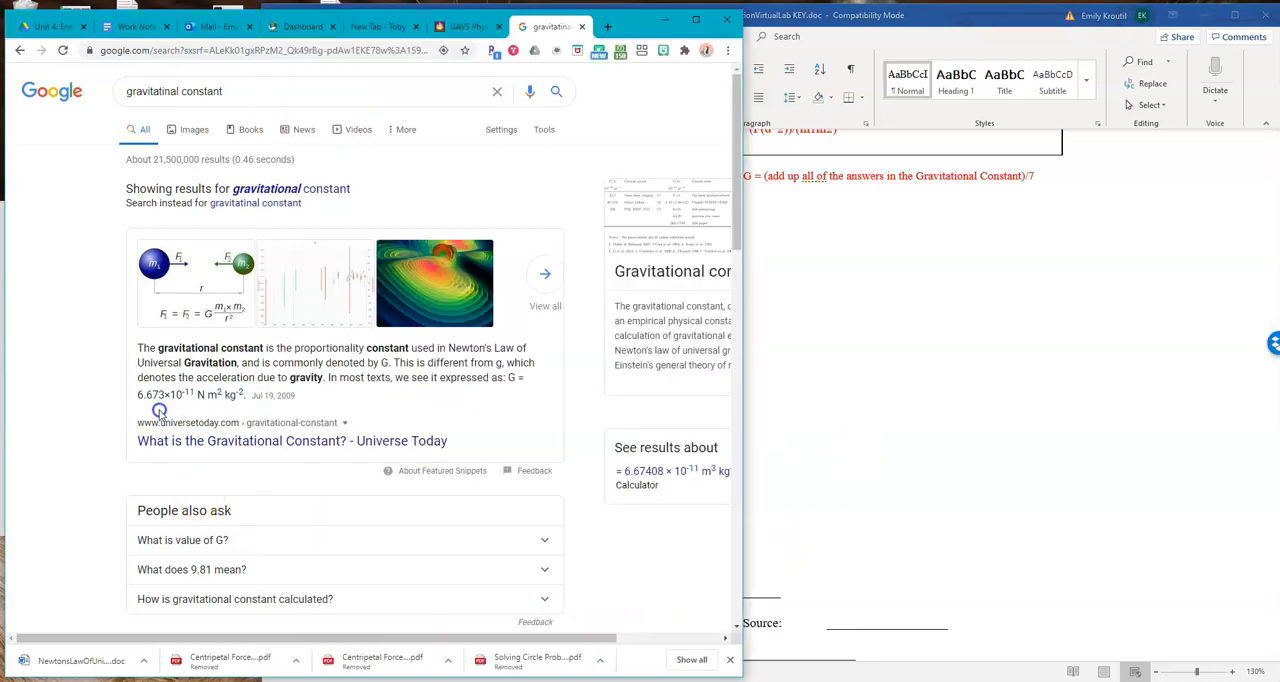
pyautogui.click(249, 441)
pyautogui.click(307, 50)
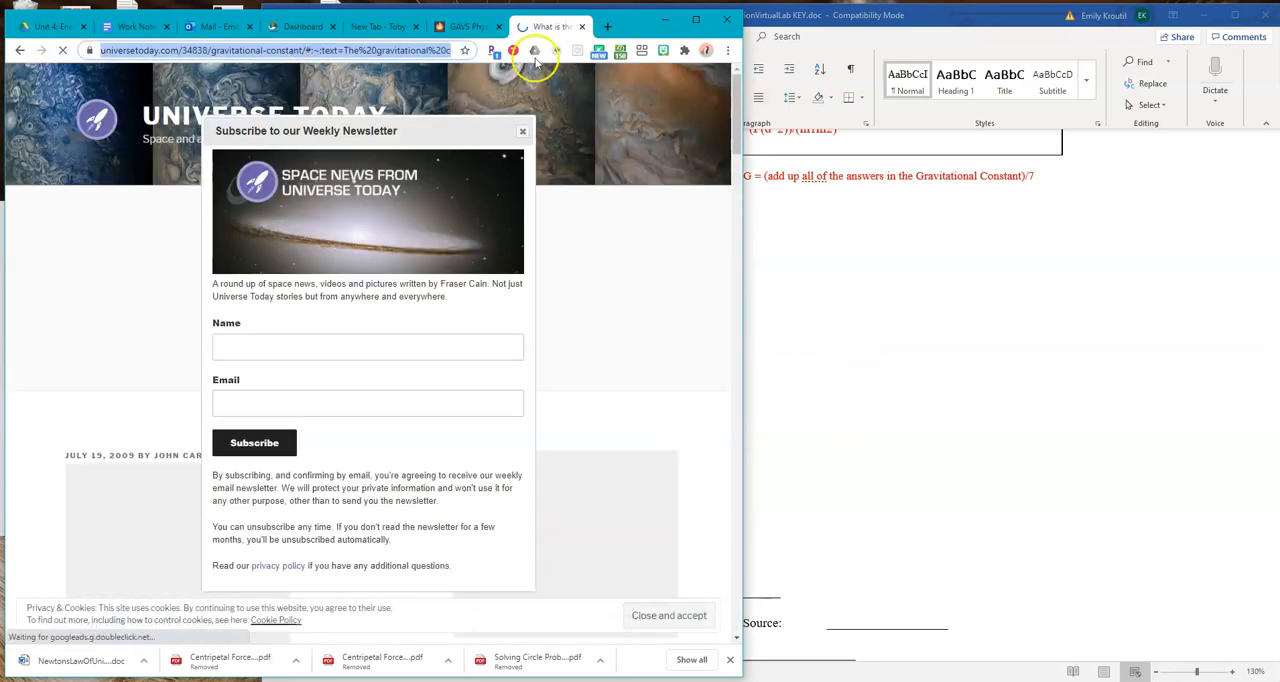
pyautogui.click(582, 26)
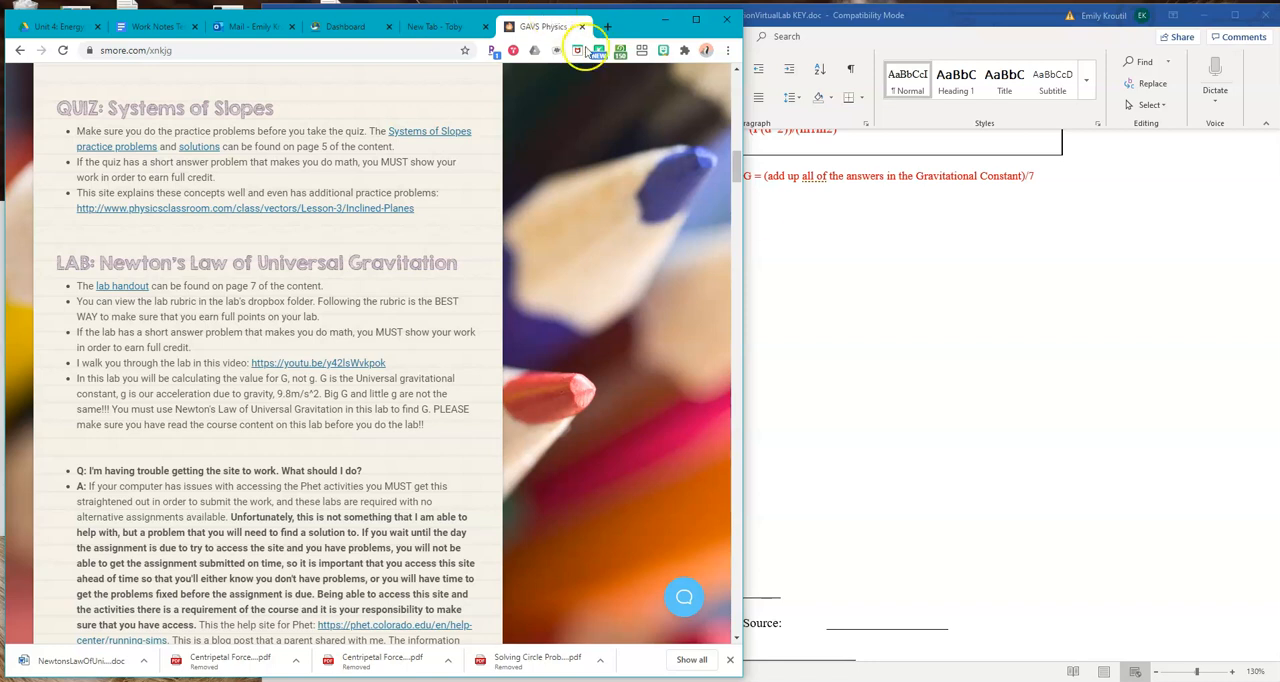
# Back in the Word lab key, enter "Universe Today" in the Source blank beside the published value of G
pyautogui.click(1030, 632)
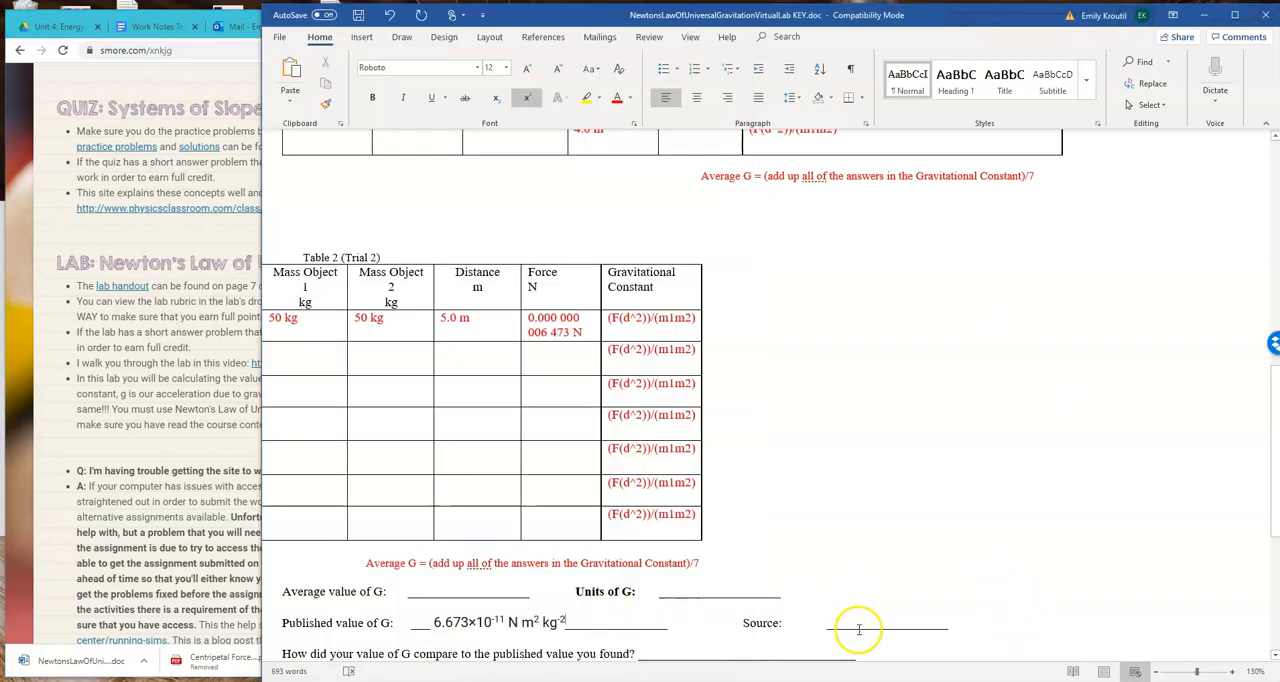
pyautogui.click(851, 624)
pyautogui.write('Universe Todayu')
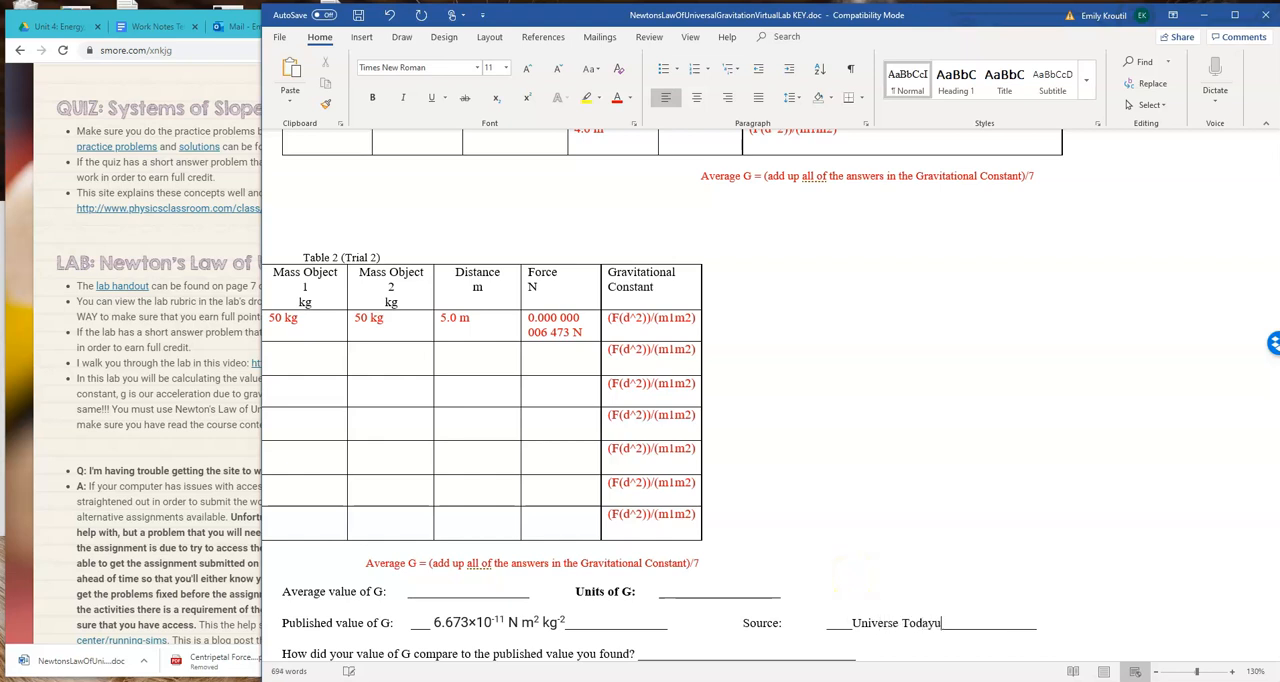
pyautogui.press('BackSpace')
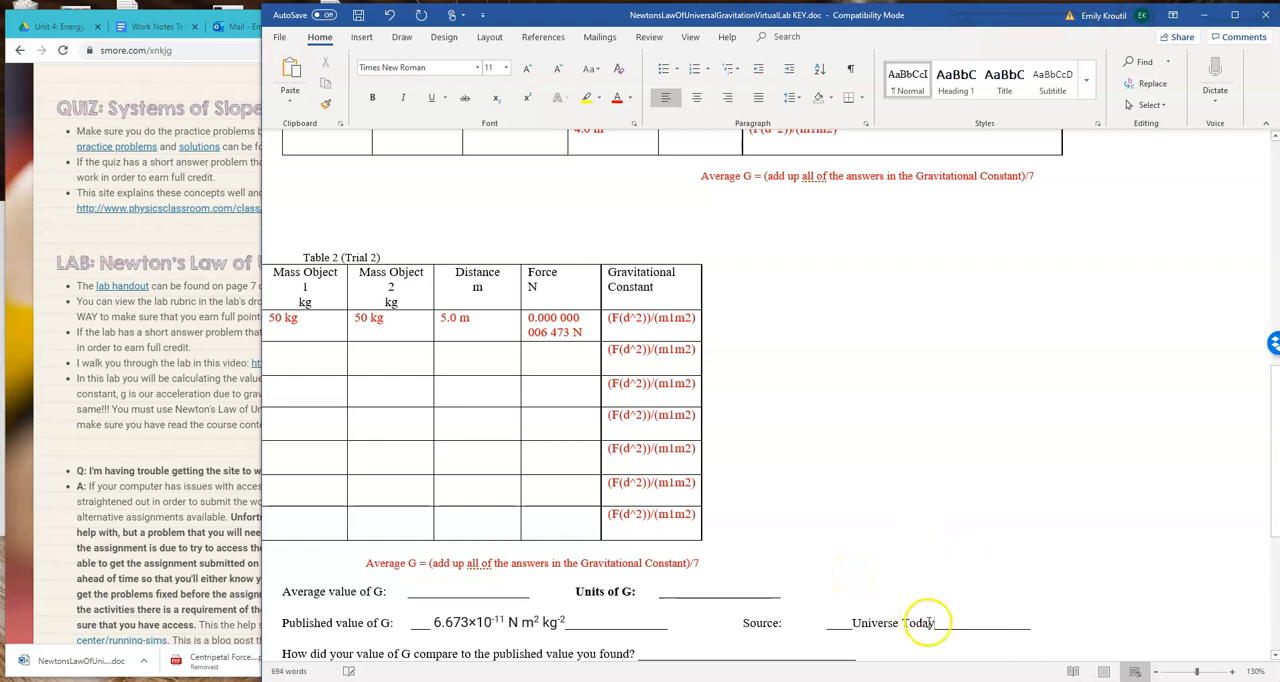
# Turn the "Universe Today" source text into a hyperlink to the copied article address
pyautogui.moveTo(937, 623); pyautogui.dragTo(853, 622)
pyautogui.rightClick(860, 622)
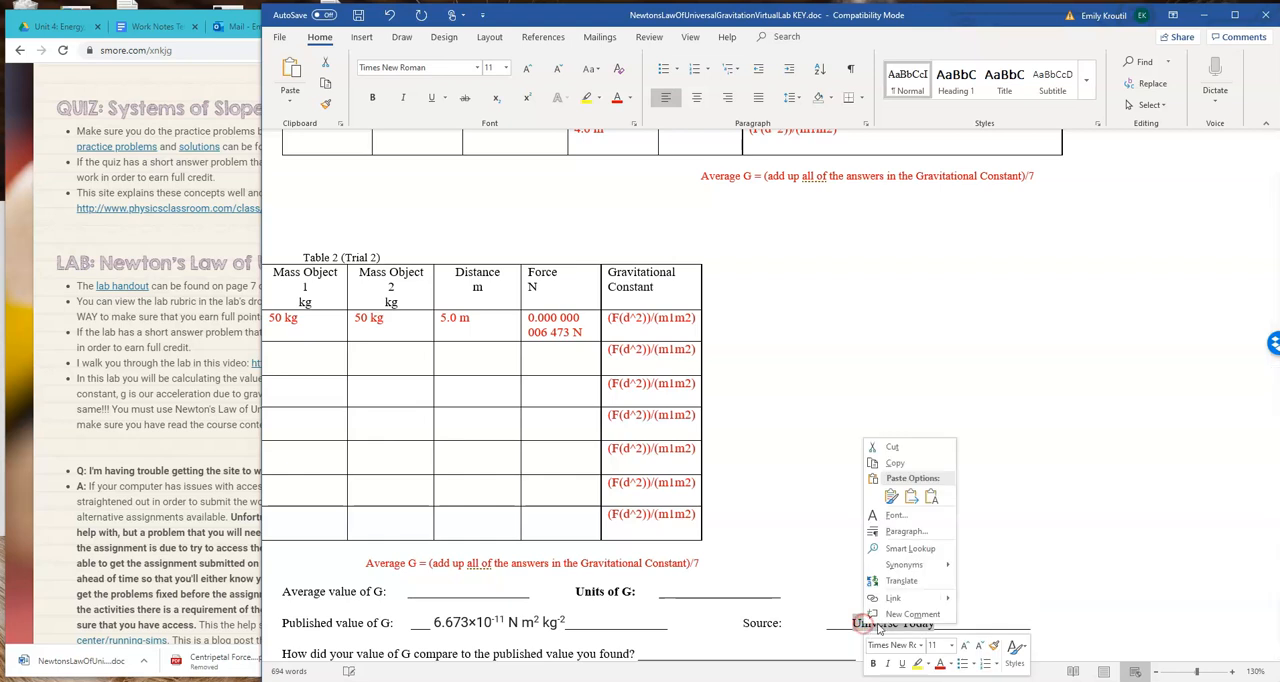
pyautogui.click(907, 598)
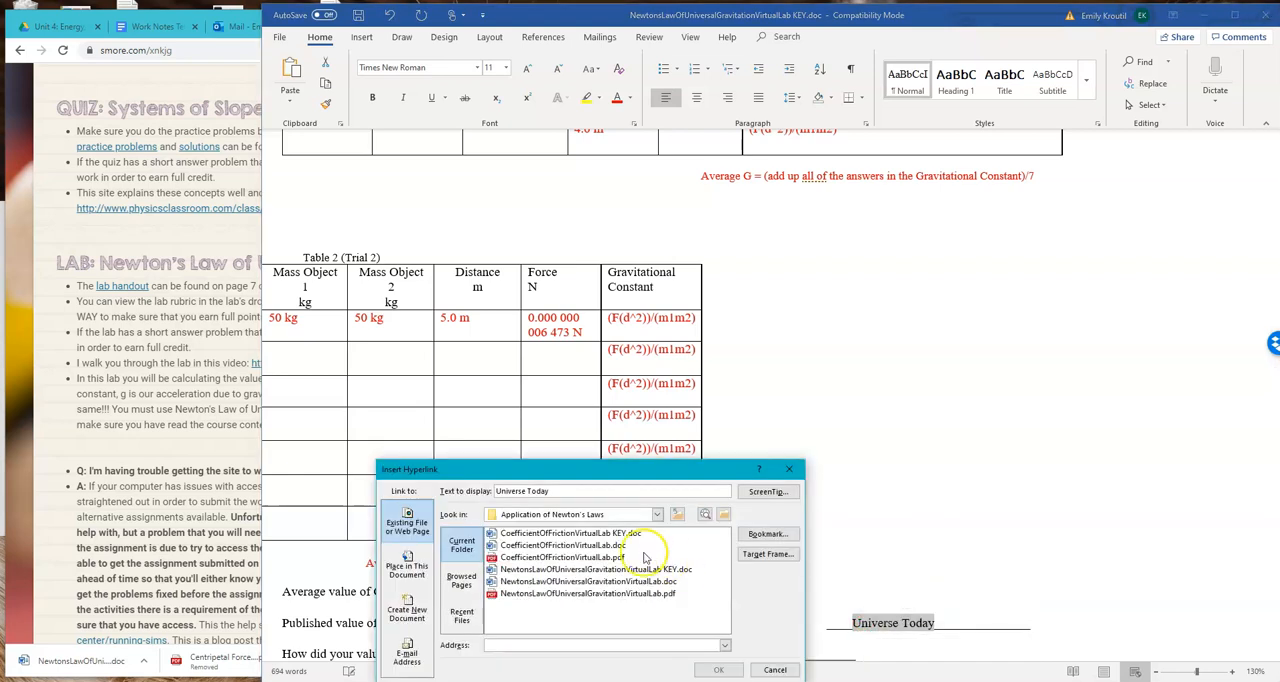
pyautogui.hotkey('ctrl', 'v')
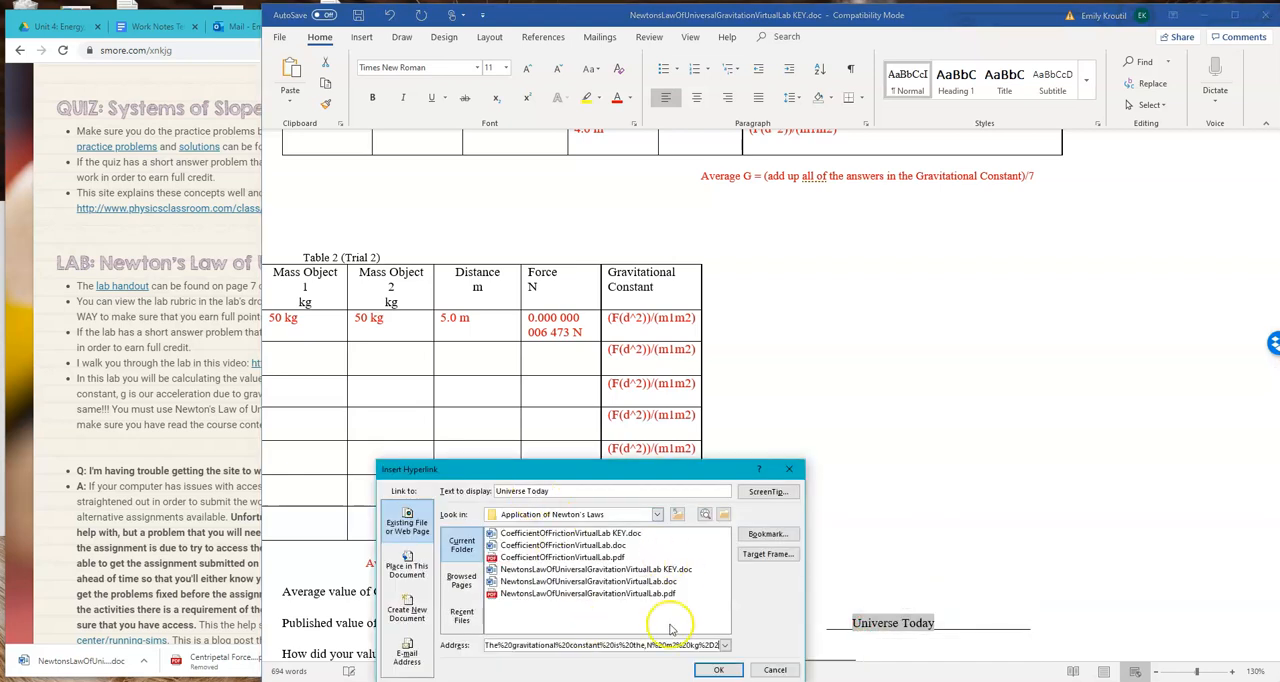
pyautogui.click(718, 670)
# Compare the calculated G in Table 1 with the published value, and review the comparison question and graph instructions
pyautogui.scroll(-3, 780, 475)
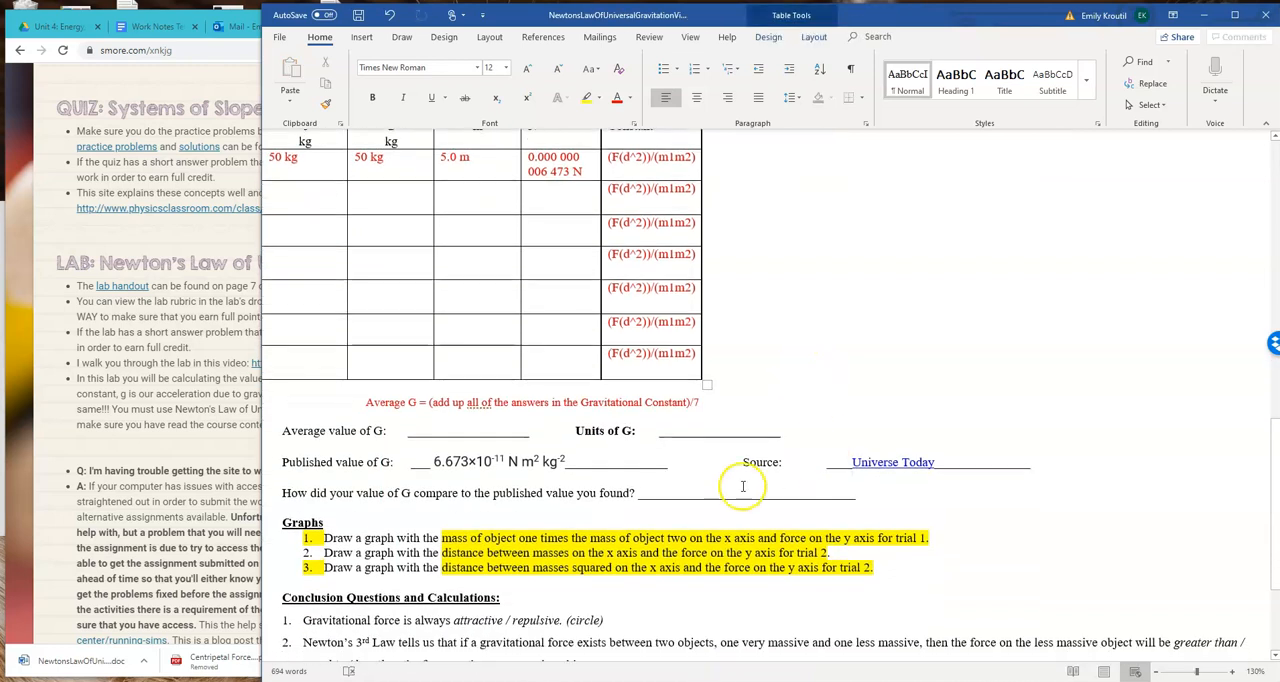
pyautogui.hotkey('alt', 'Tab')
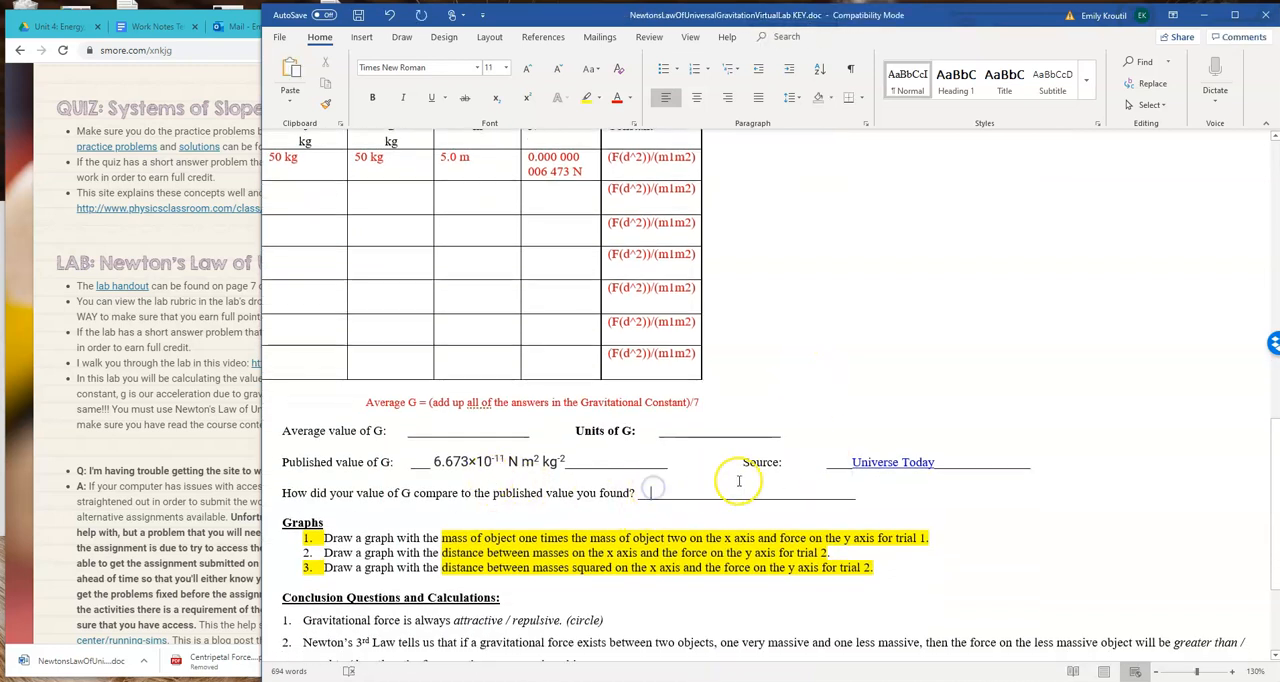
pyautogui.scroll(4, 743, 480)
pyautogui.scroll(7, 771, 442)
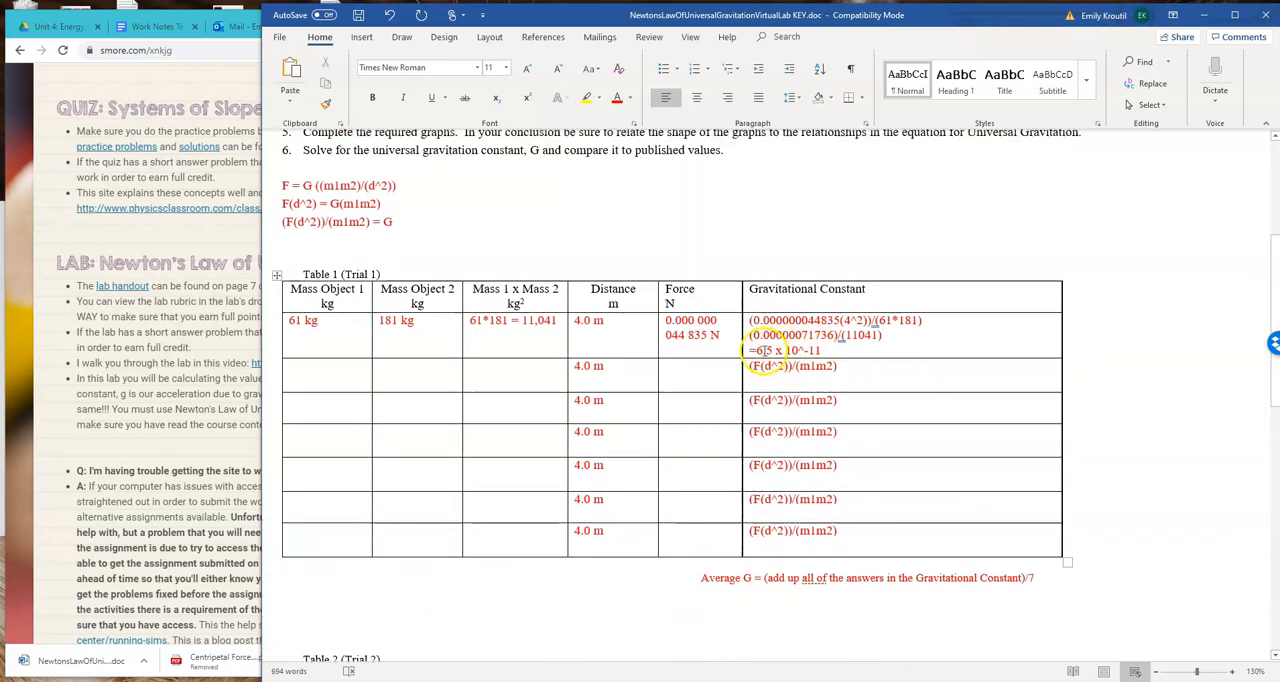
pyautogui.scroll(-10, 766, 345)
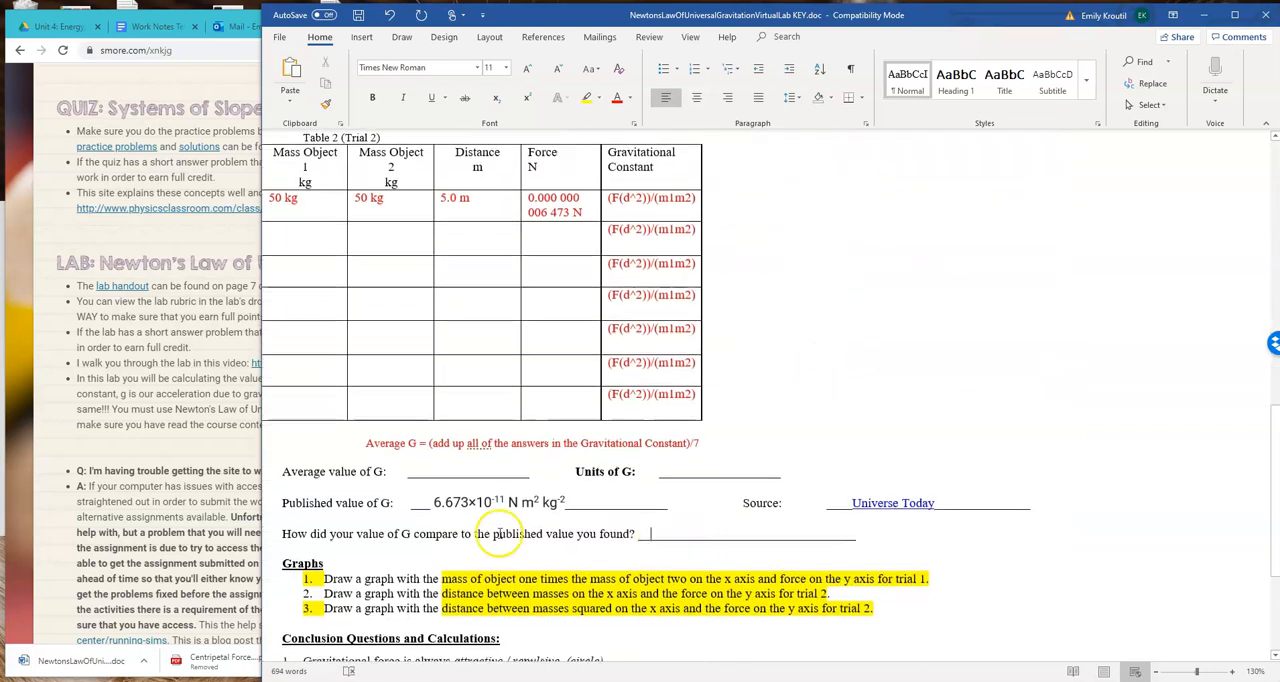
pyautogui.scroll(5, 1030, 320)
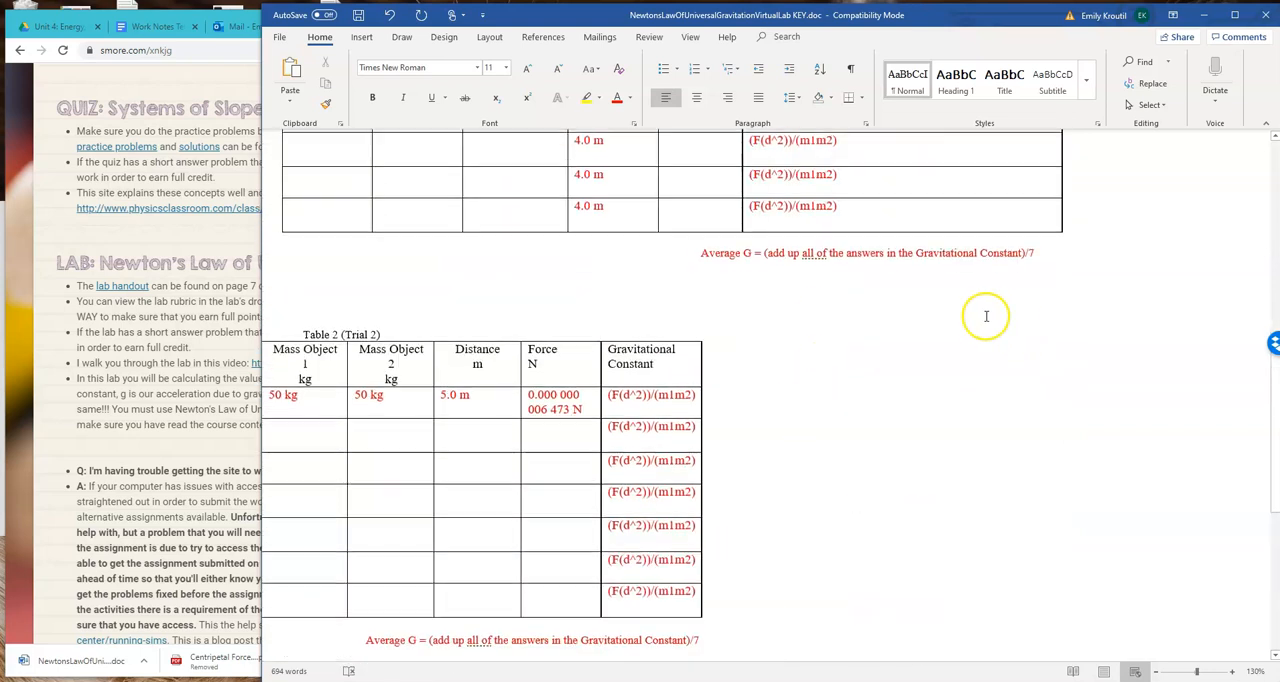
pyautogui.scroll(-2, 900, 300)
pyautogui.scroll(-2, 907, 320)
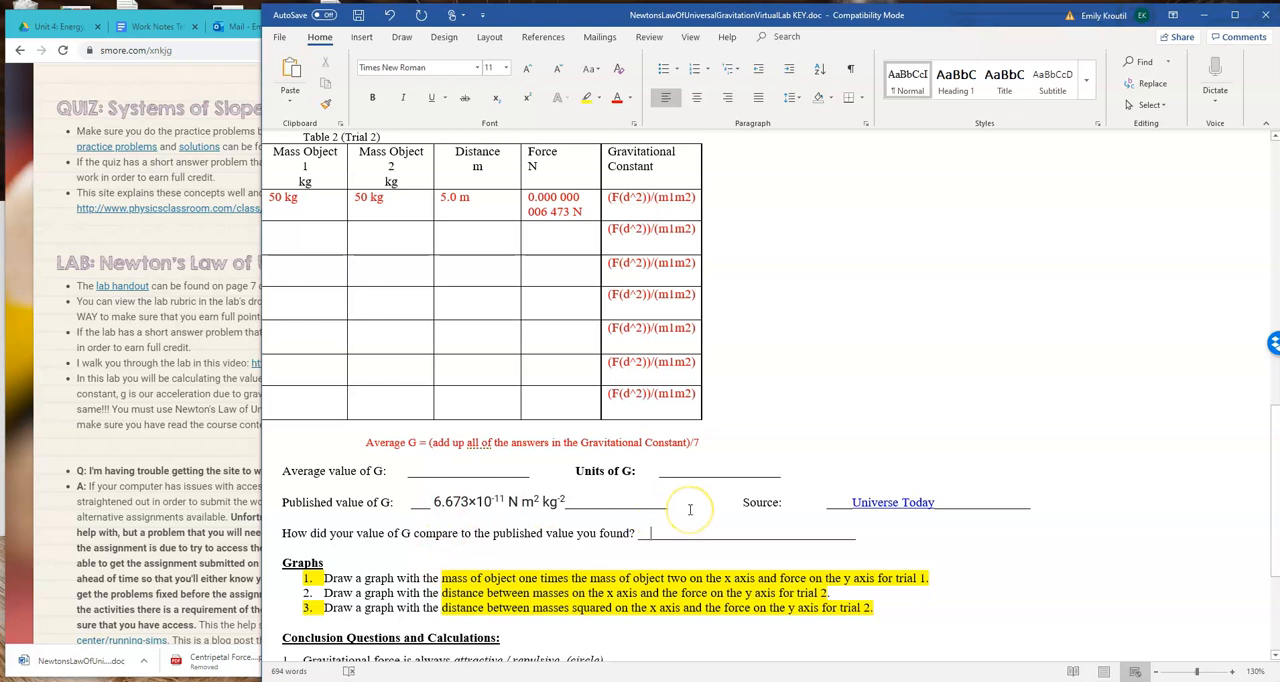
pyautogui.scroll(-2, 684, 504)
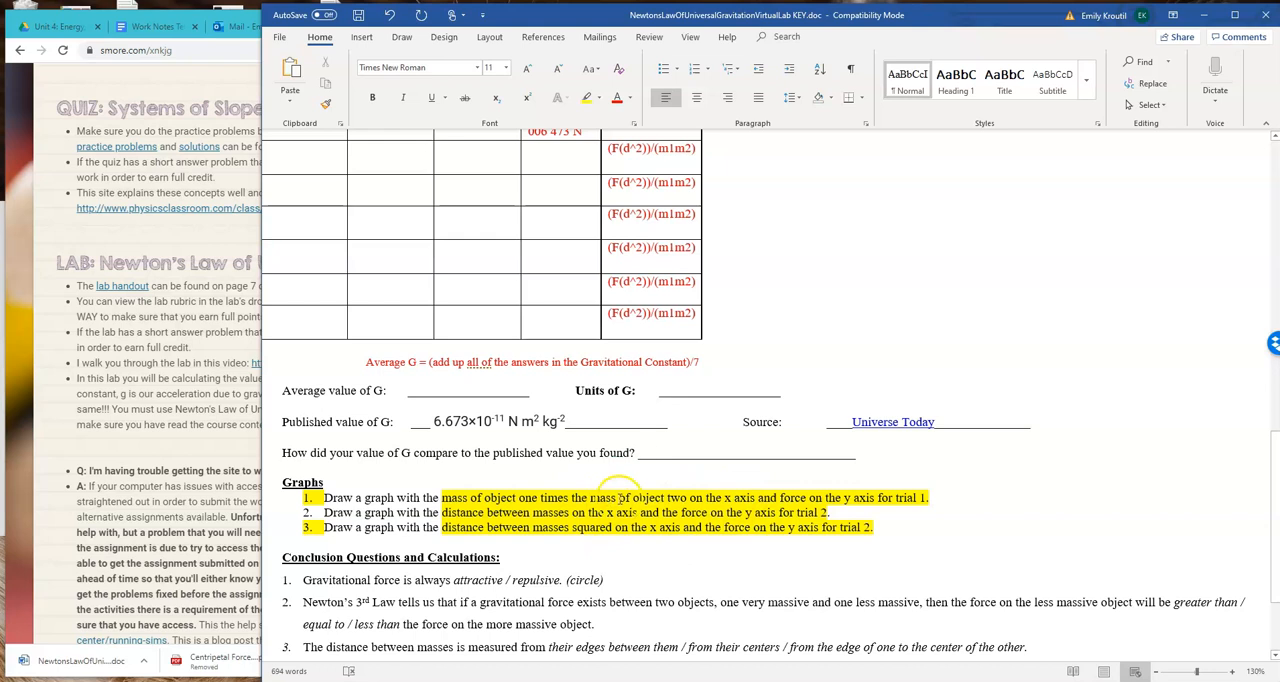
# In Chrome, open the Newton's Law of Universal Gravitation Virtual Lab assignment from the Physics AB modules and view its graphing help videos
pyautogui.click(257, 250)
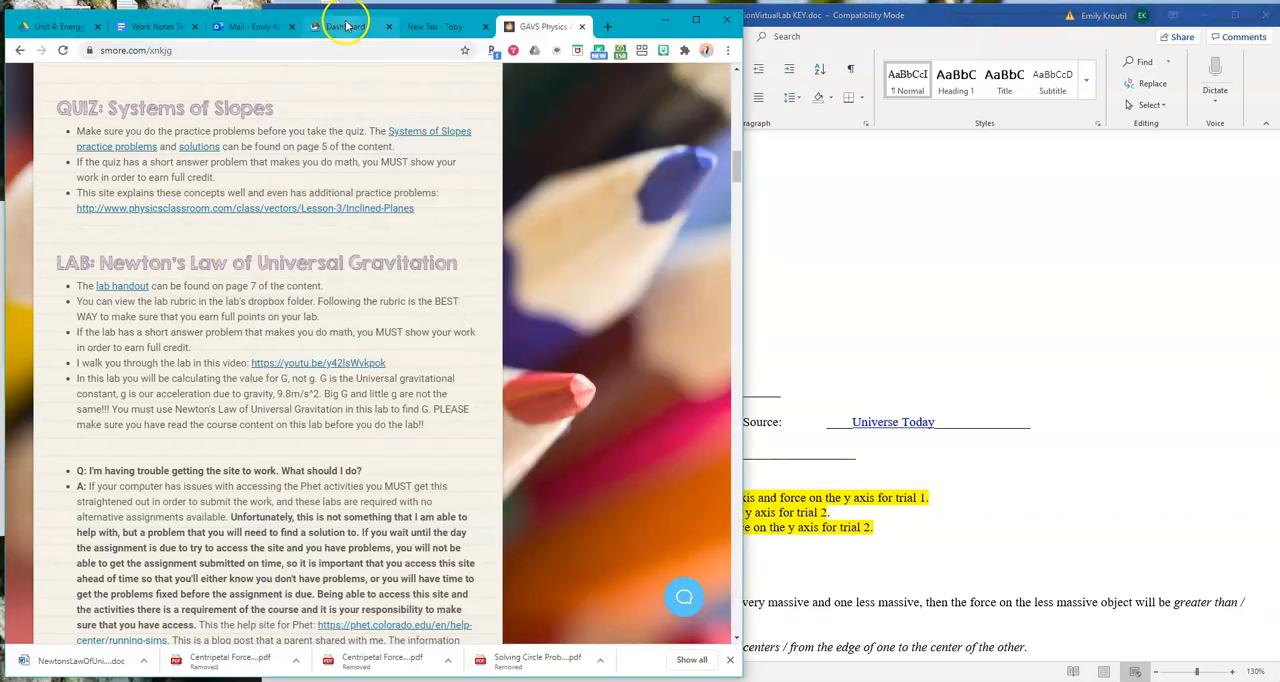
pyautogui.click(346, 26)
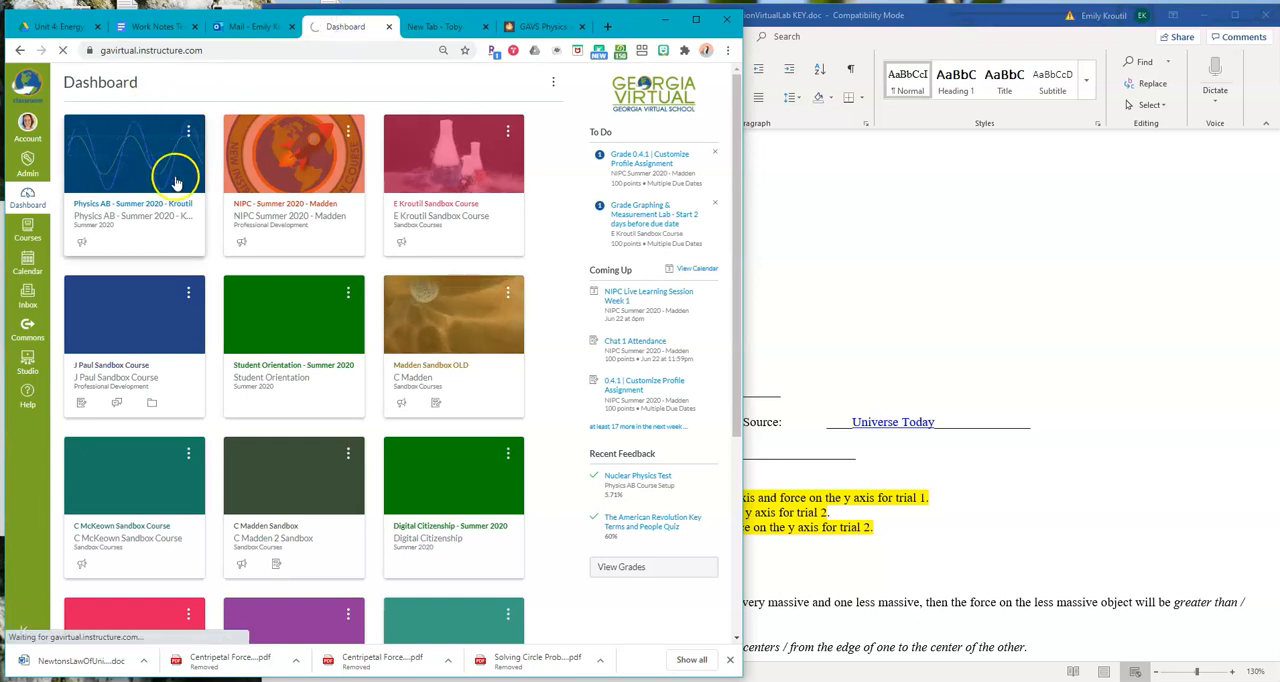
pyautogui.click(86, 177)
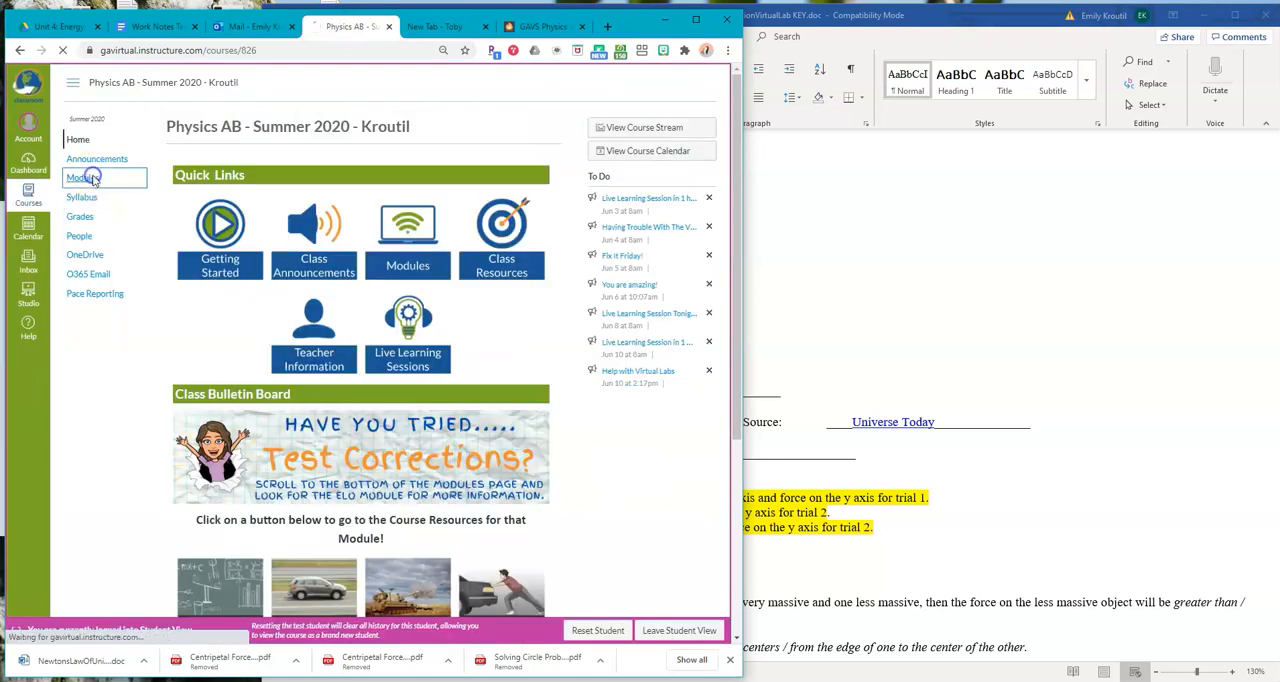
pyautogui.scroll(-10, 340, 410)
pyautogui.scroll(-1, 344, 414)
pyautogui.scroll(3, 352, 425)
pyautogui.scroll(-4, 360, 436)
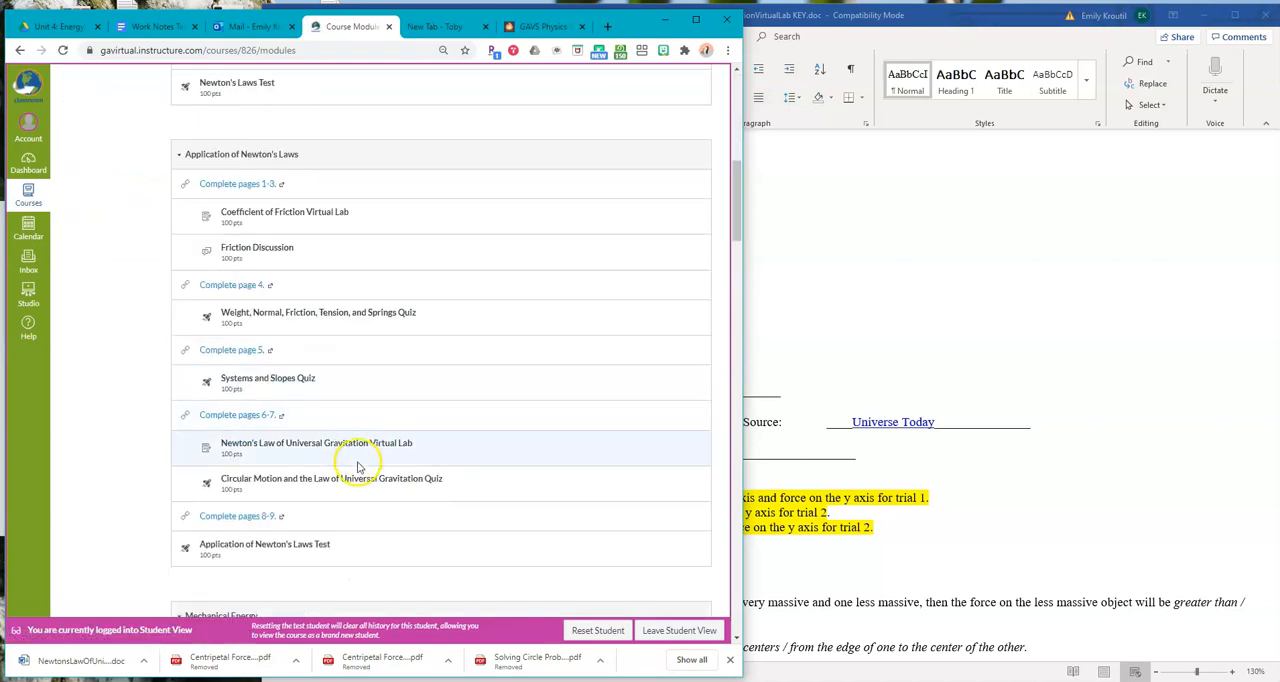
pyautogui.click(346, 445)
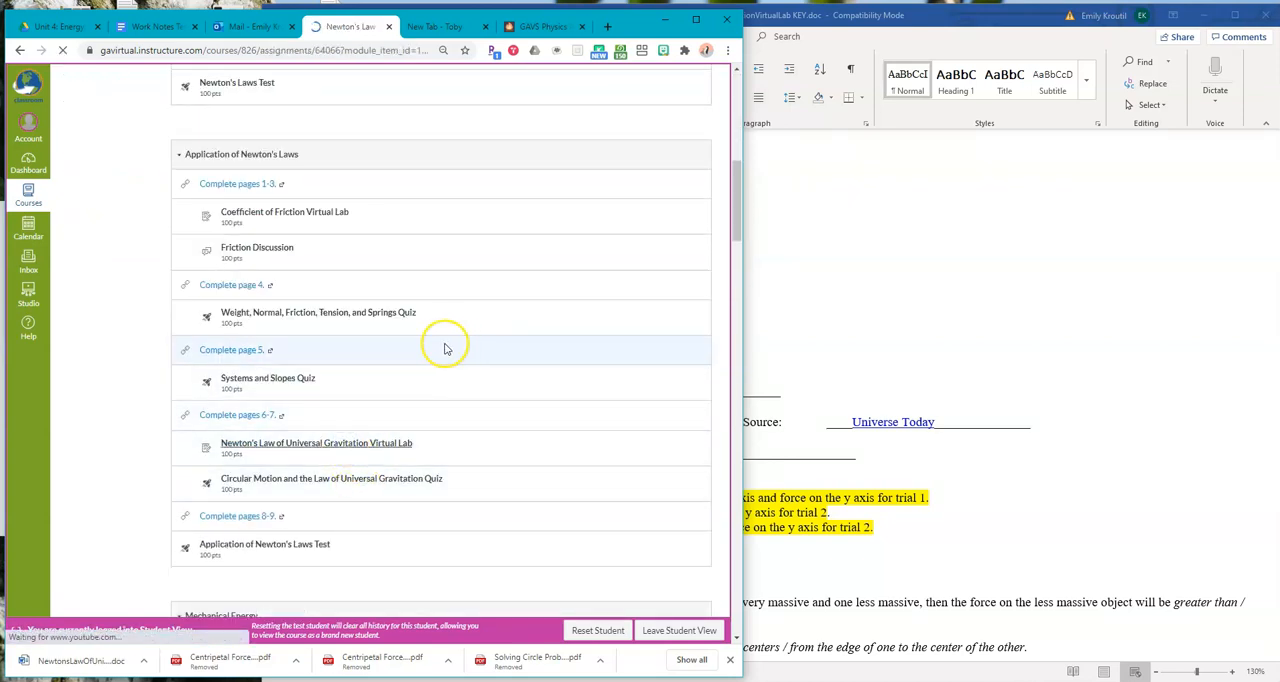
pyautogui.scroll(-10, 414, 345)
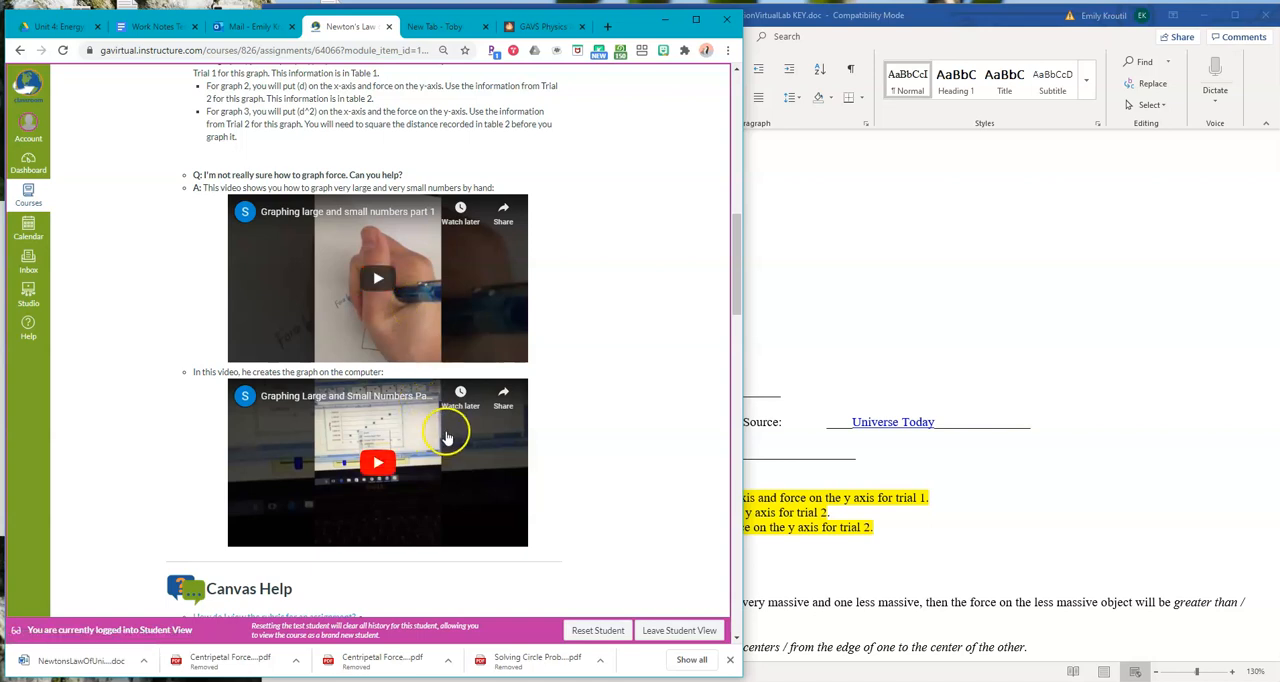
# Review Table 2, the graph instructions and the conclusion questions in the Word lab key, and return to the assignment page in Chrome
pyautogui.click(966, 499)
pyautogui.scroll(5, 969, 501)
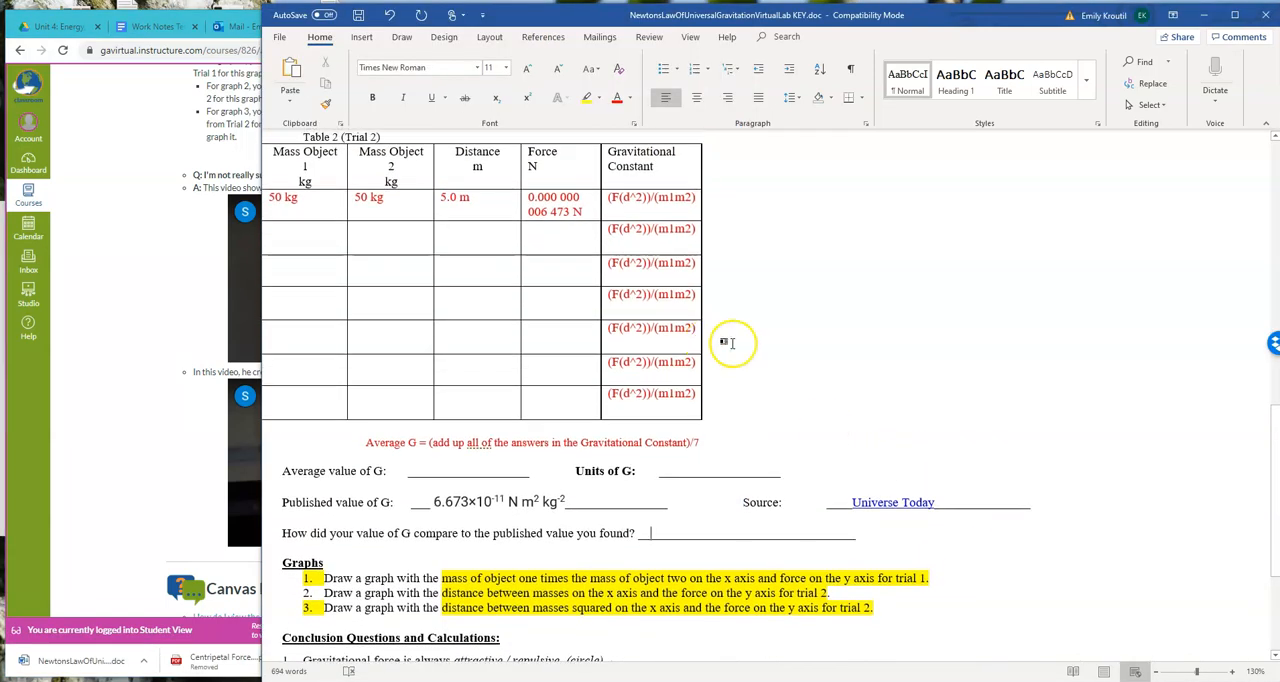
pyautogui.click(538, 410)
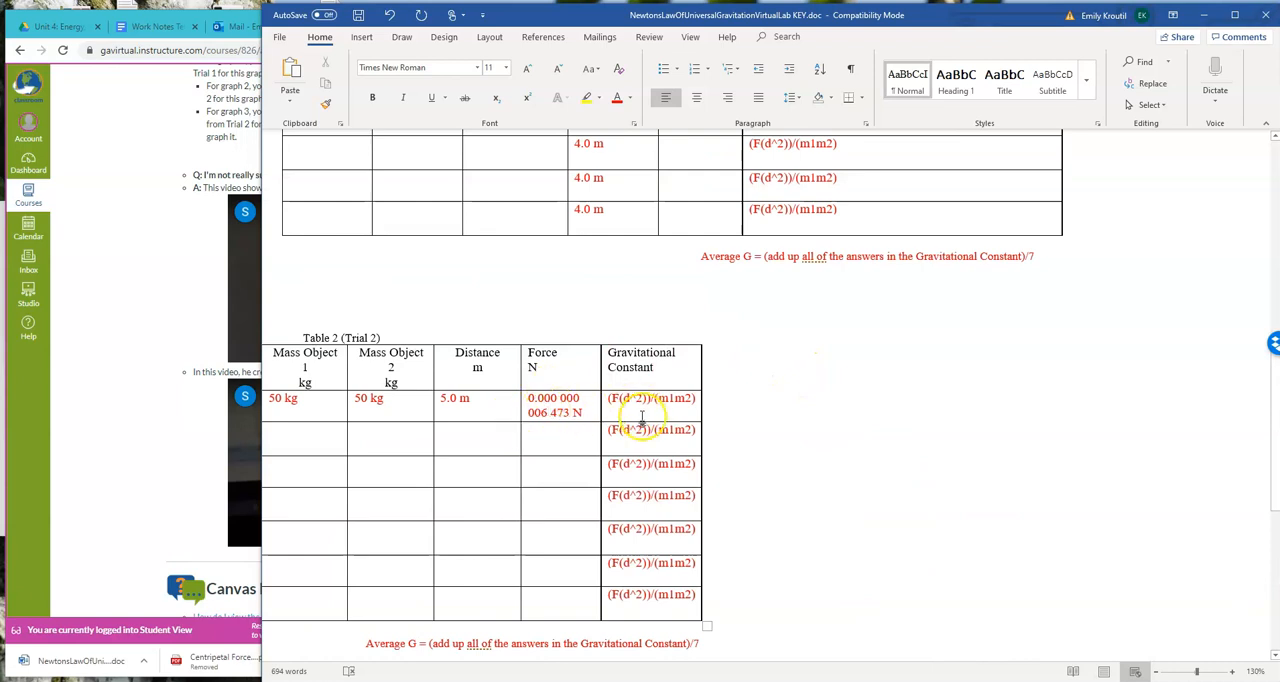
pyautogui.scroll(-7, 863, 428)
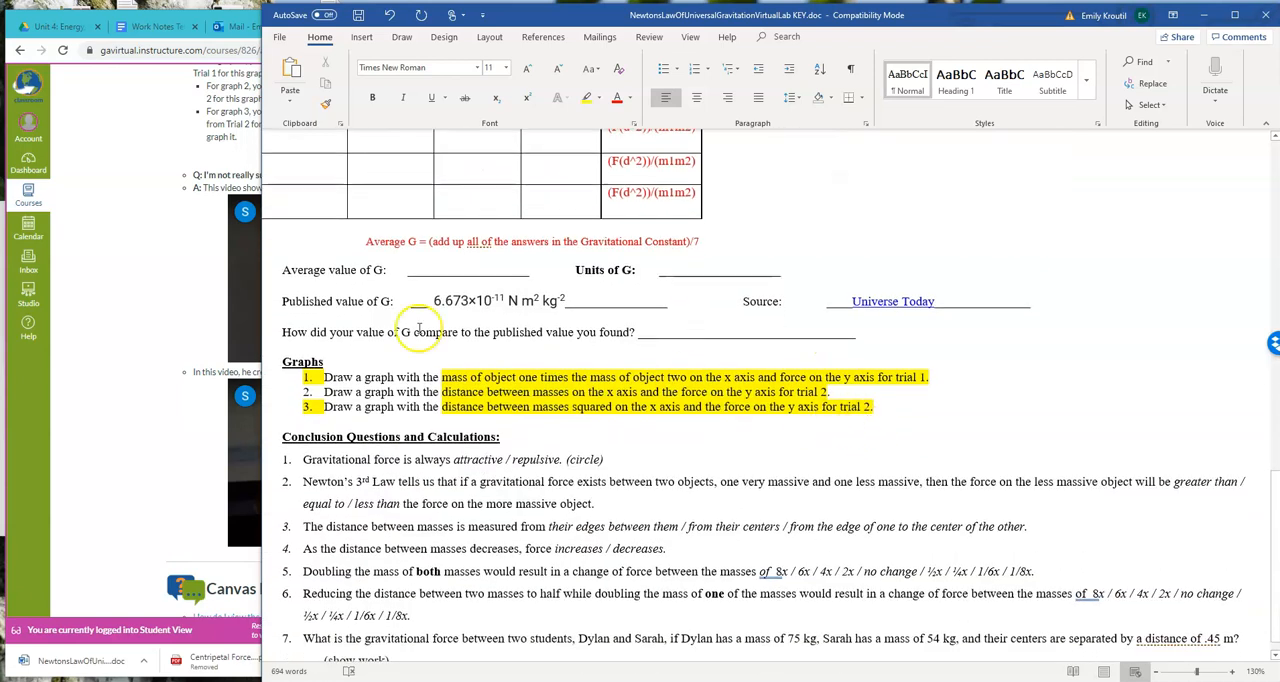
pyautogui.click(108, 327)
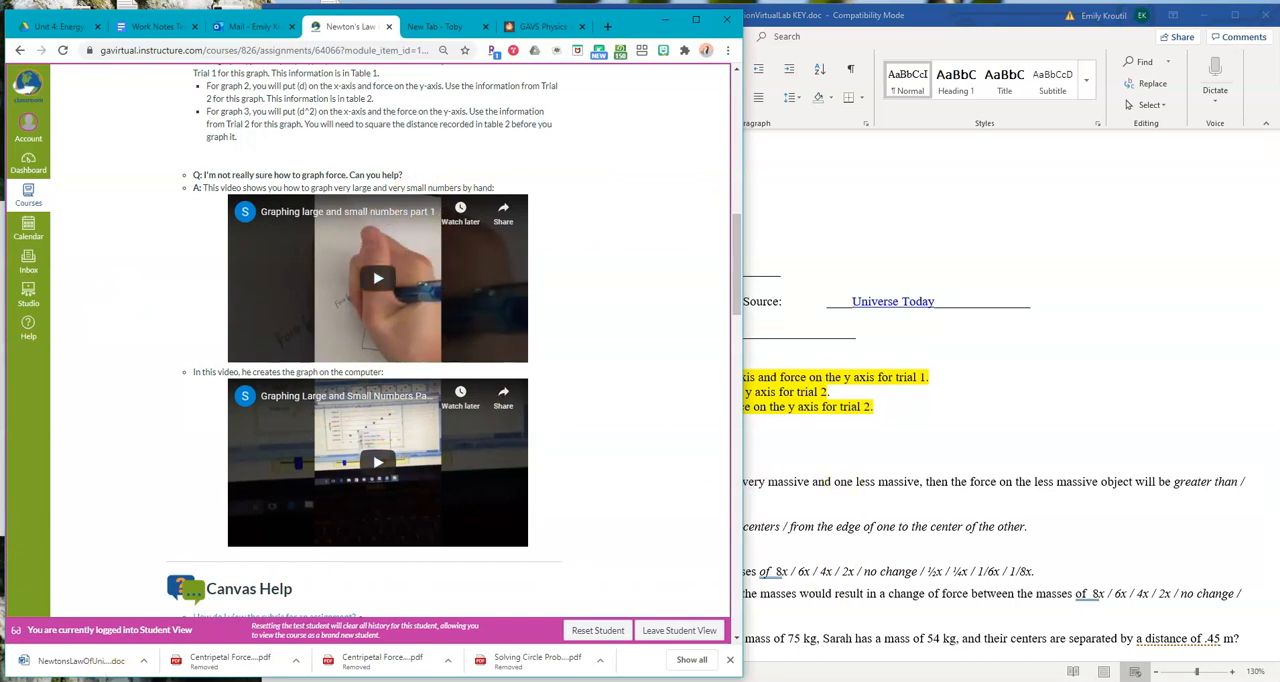
pyautogui.moveTo(625, 681)
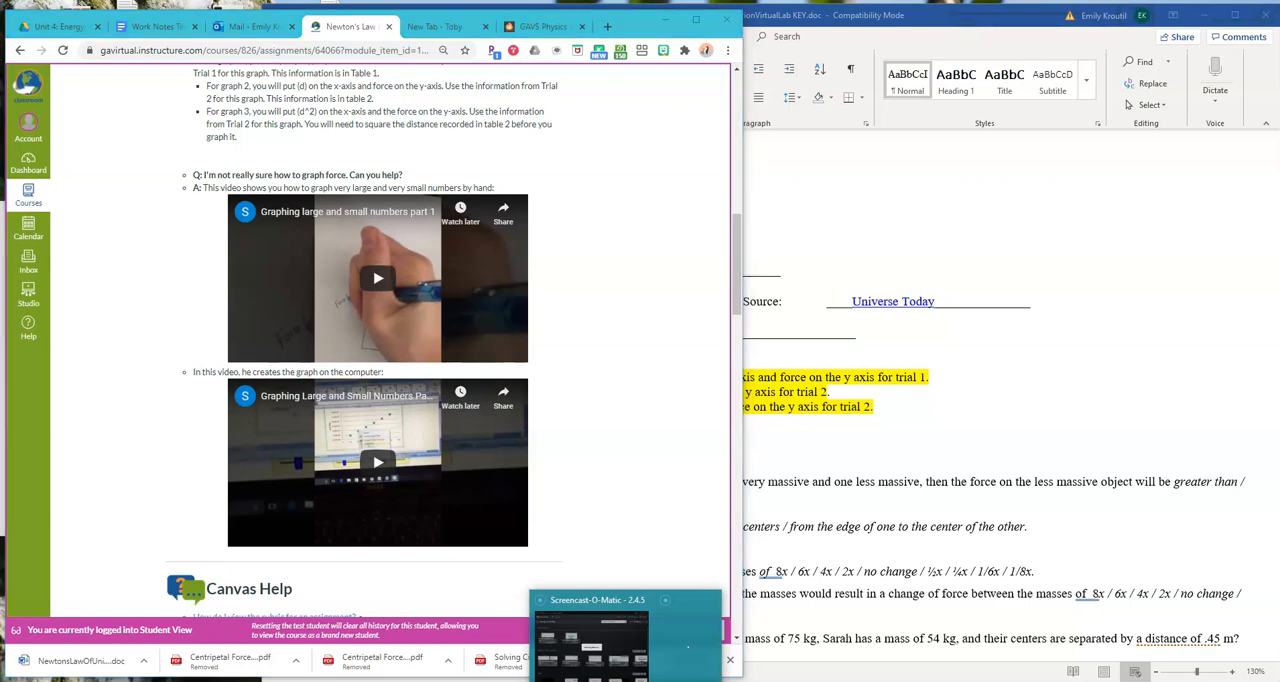